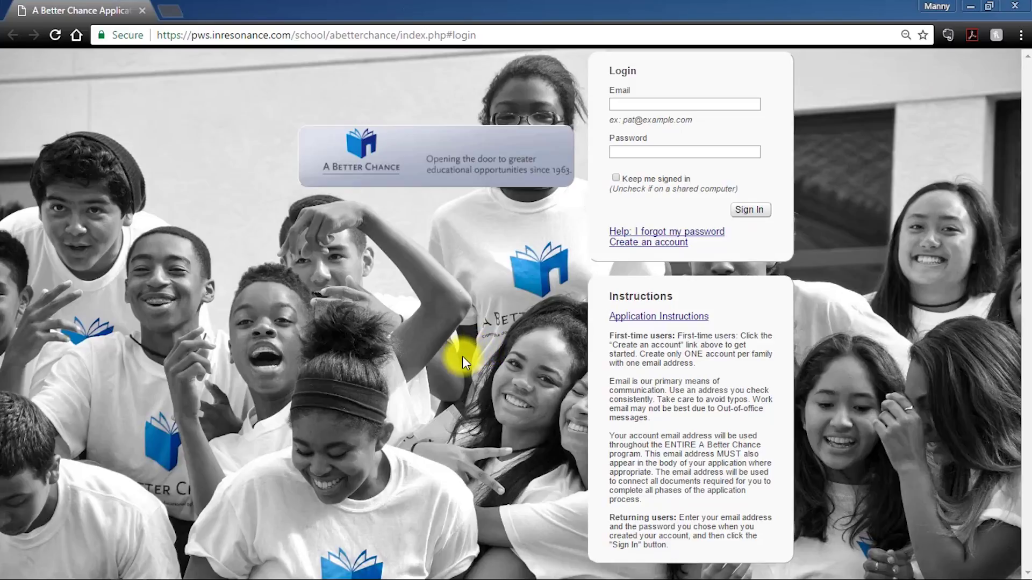
- Bookmark the login page and save the Application Instructions PDF to Important Items
key(ctrl+d)
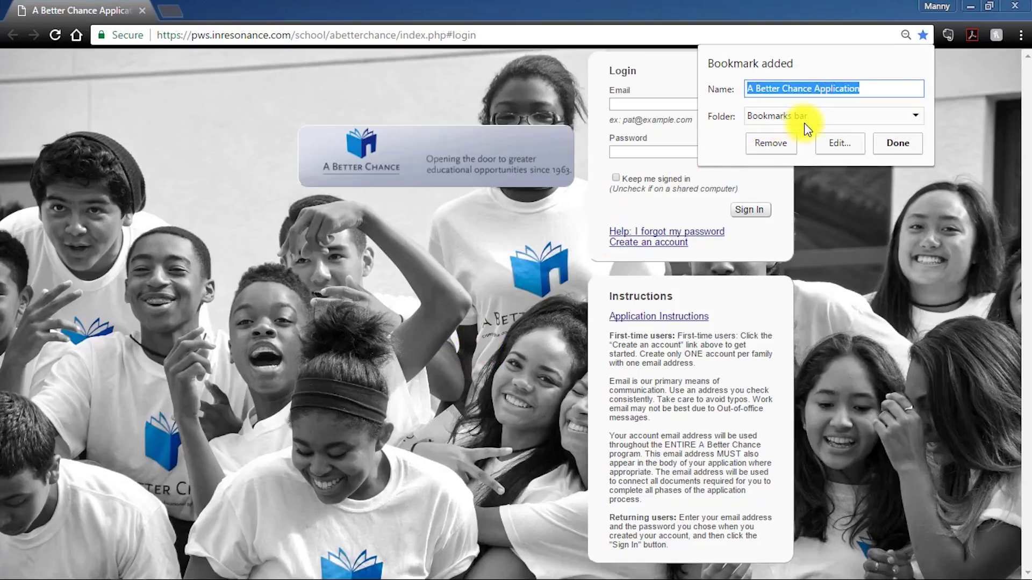
click(891, 146)
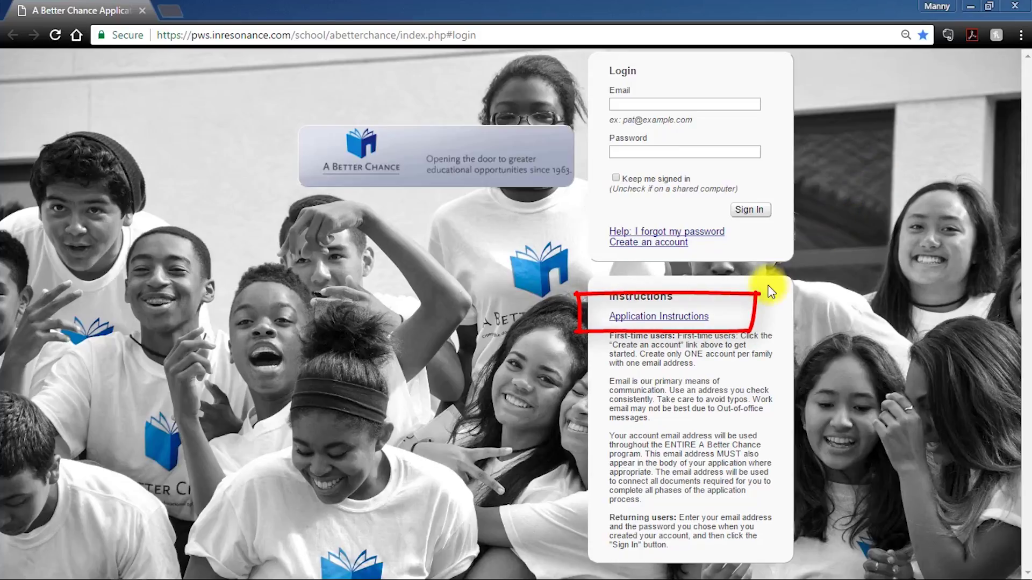
click(661, 321)
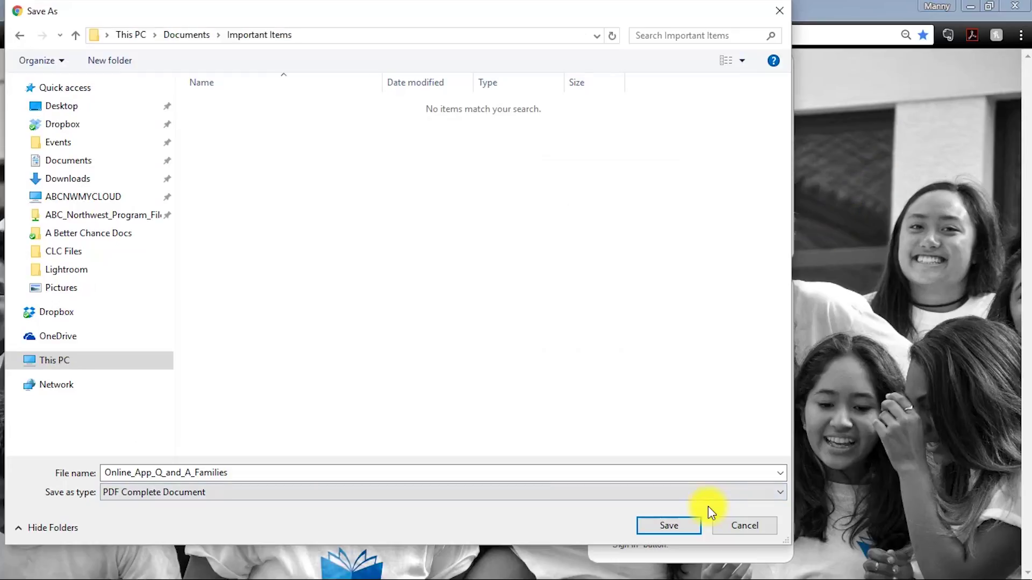
click(684, 522)
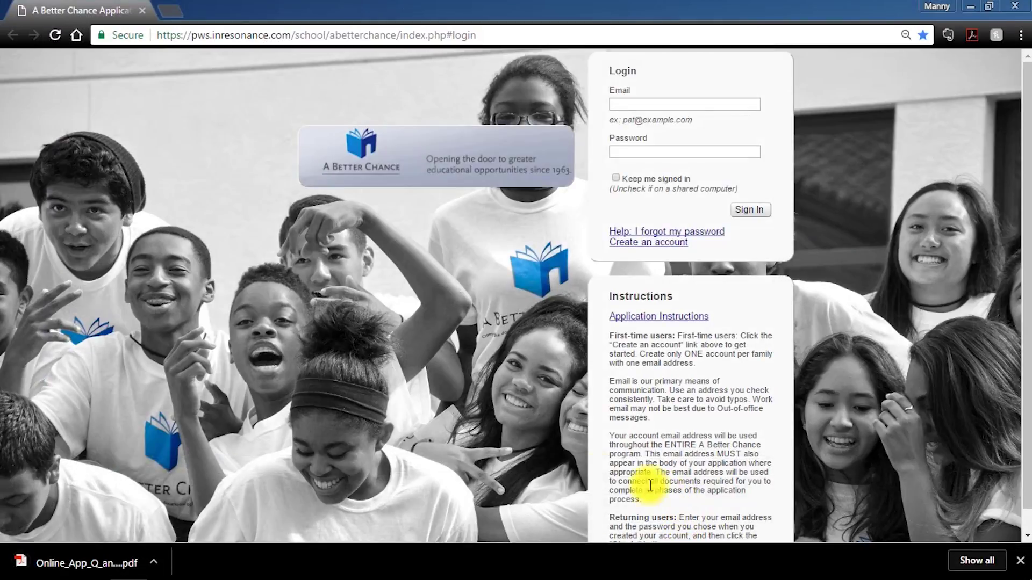
- Clear the downloads bar, request an account for the school's admissions e-mail, then return to login
click(1022, 562)
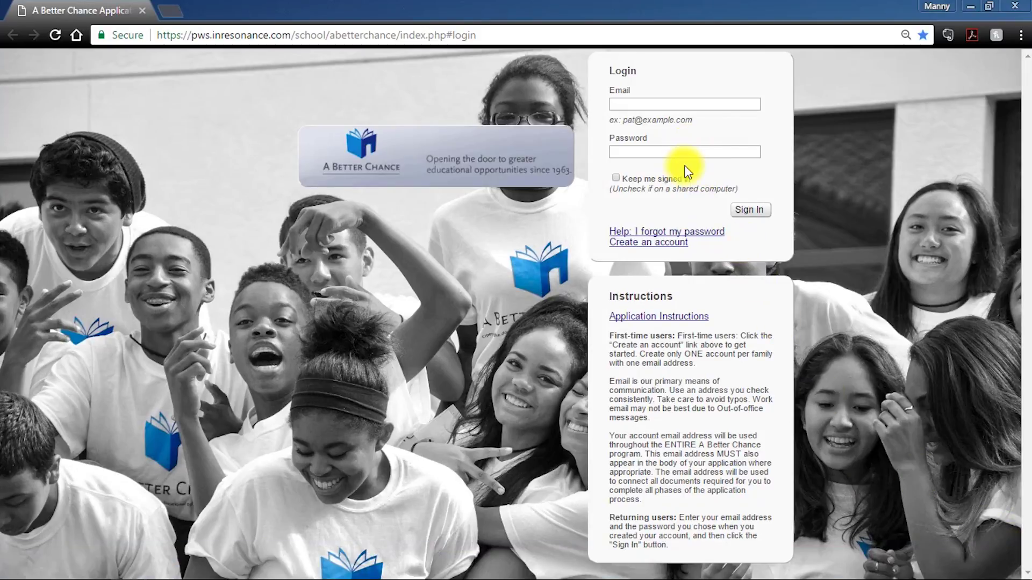
click(664, 244)
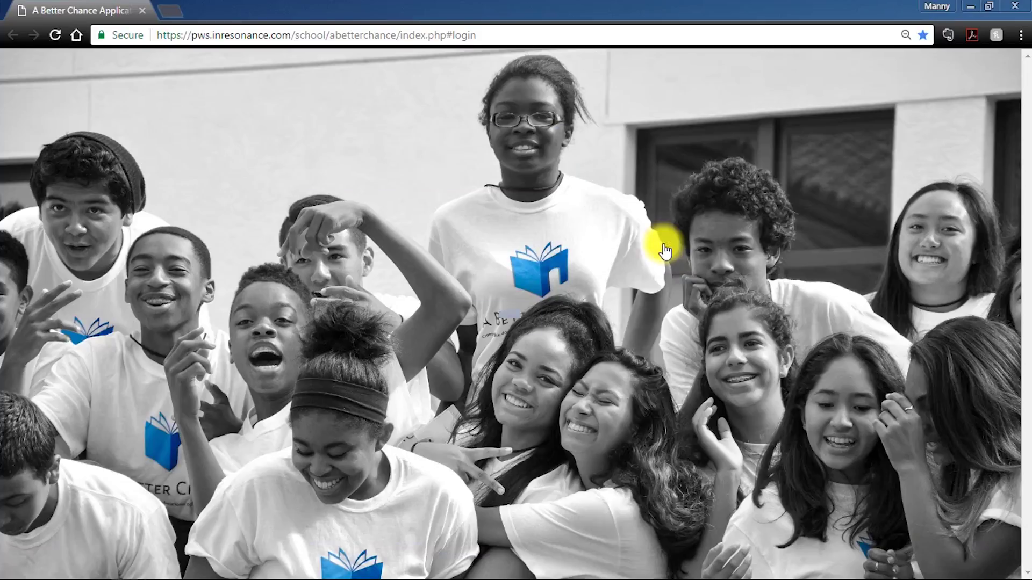
click(659, 297)
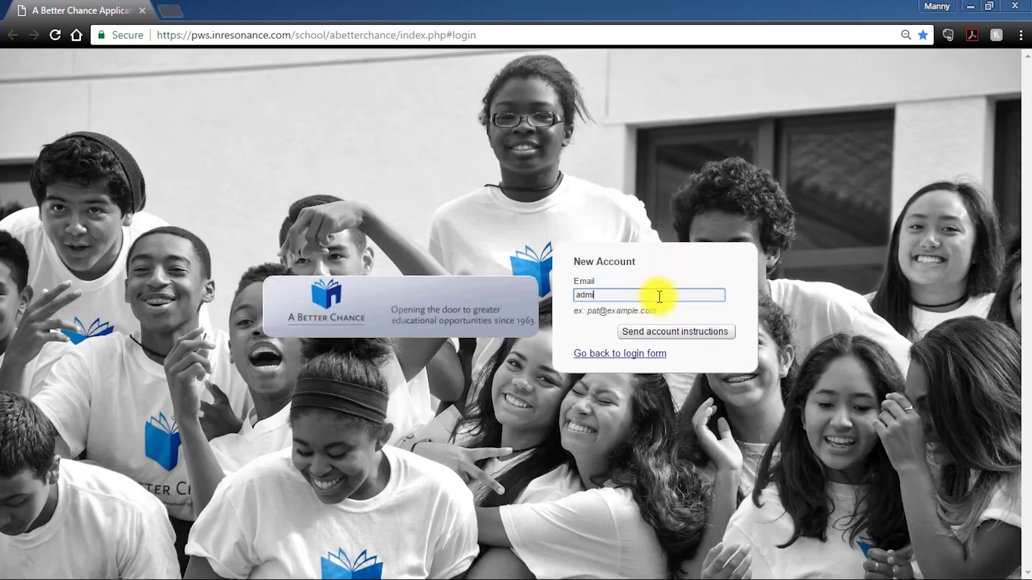
click(700, 338)
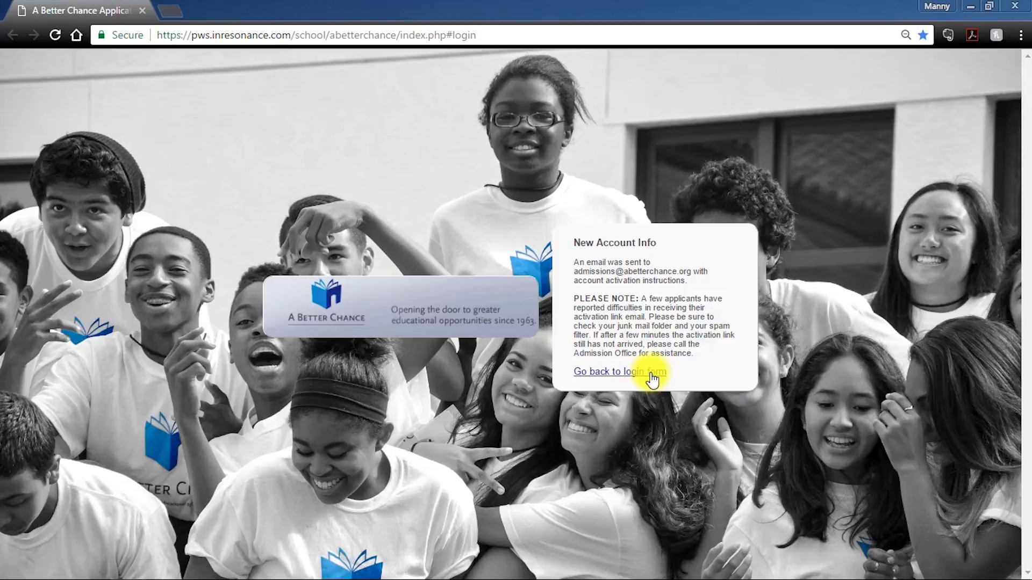
click(652, 381)
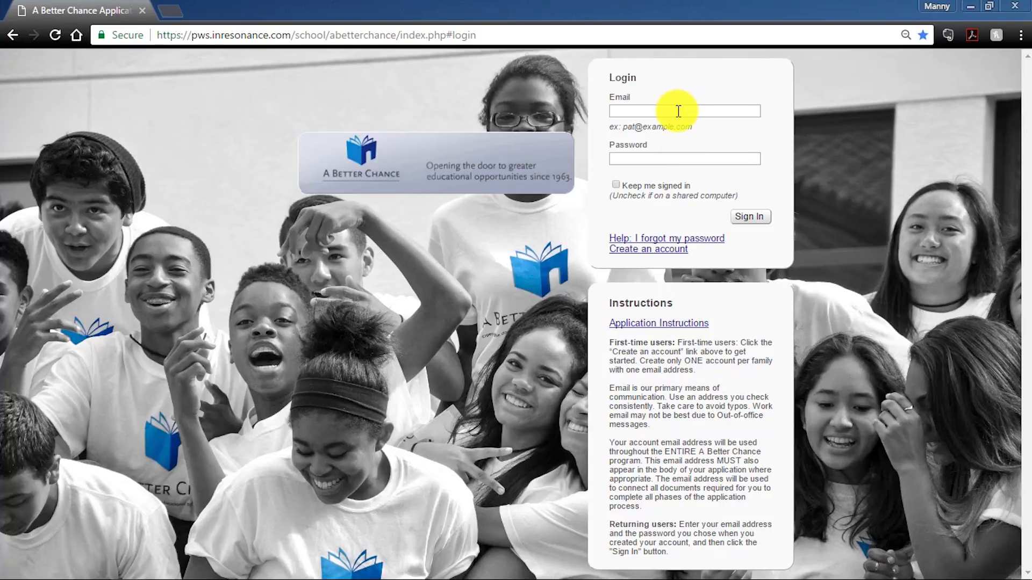
- Sign in with the admissions e-mail and account password, then close the welcome Instructions
click(678, 111)
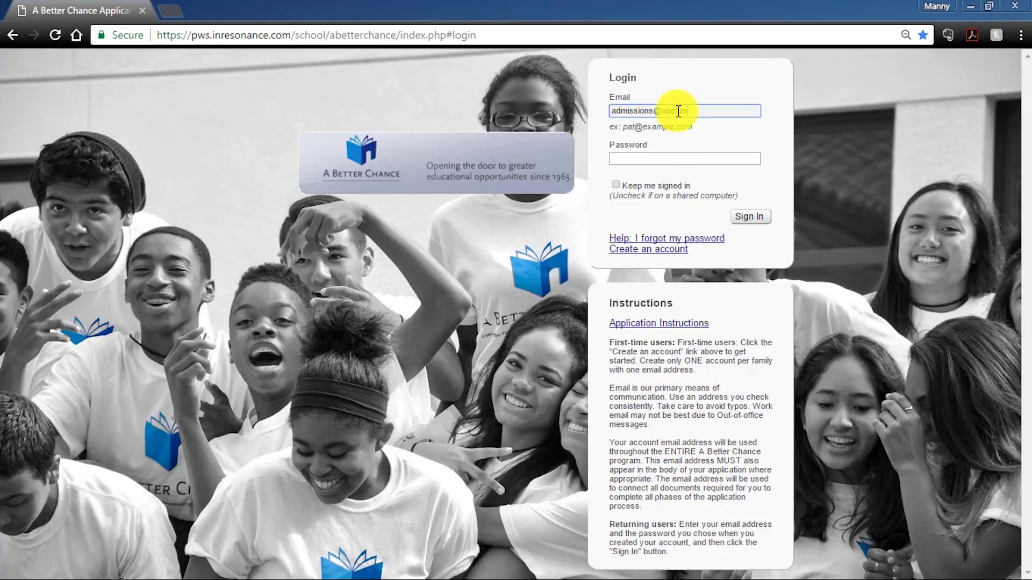
click(703, 157)
text(••••••••••)
key(Return)
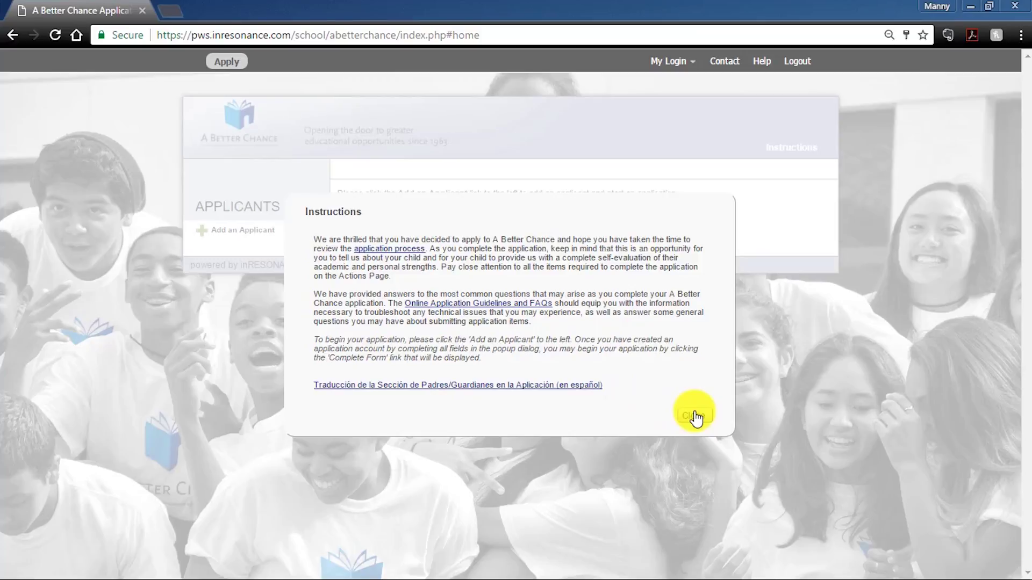
click(695, 417)
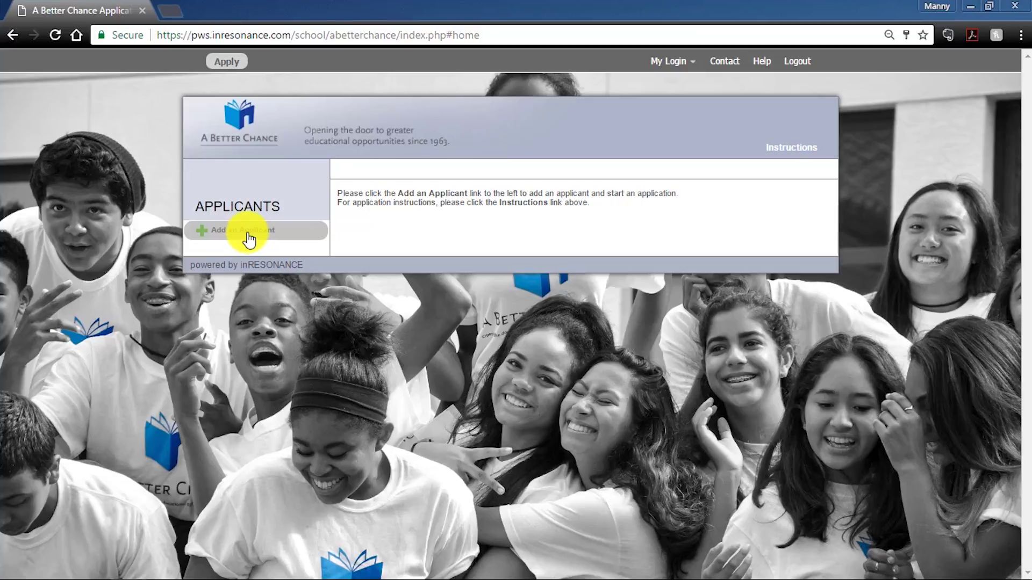
- Start adding an applicant, entering their first name, last name and date of birth
click(247, 234)
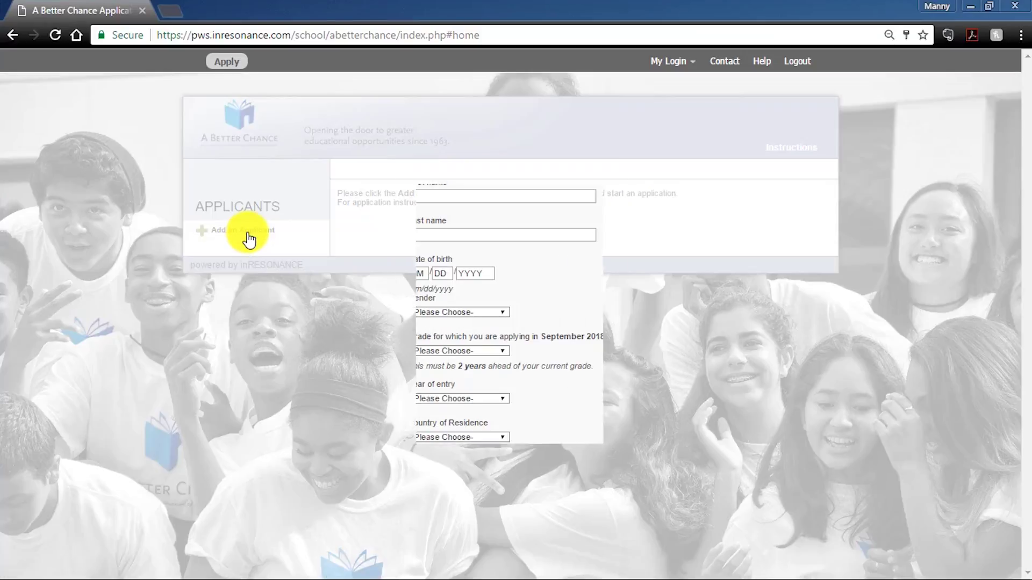
click(505, 194)
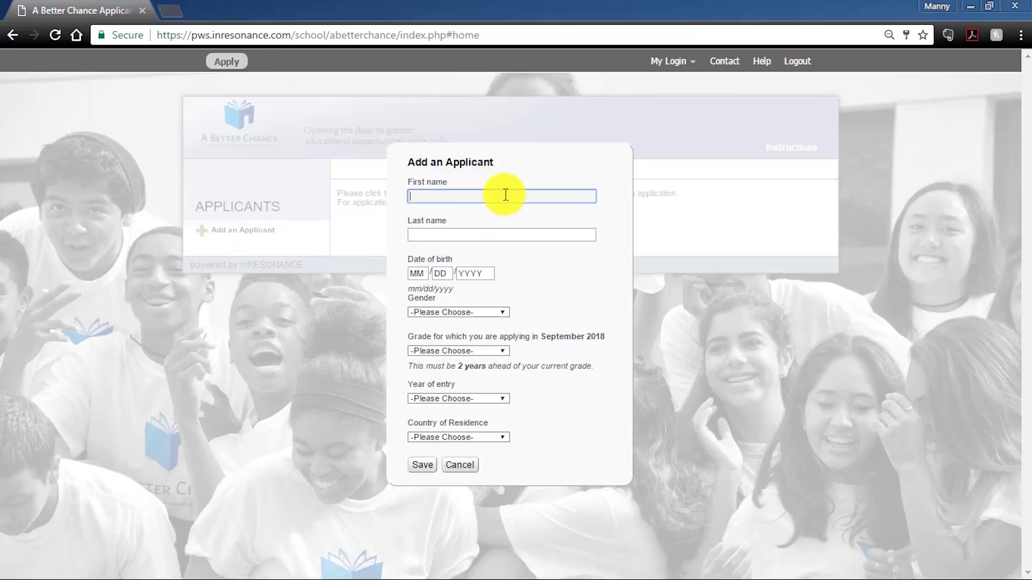
text(ABetter)
key(Tab)
text(Chance)
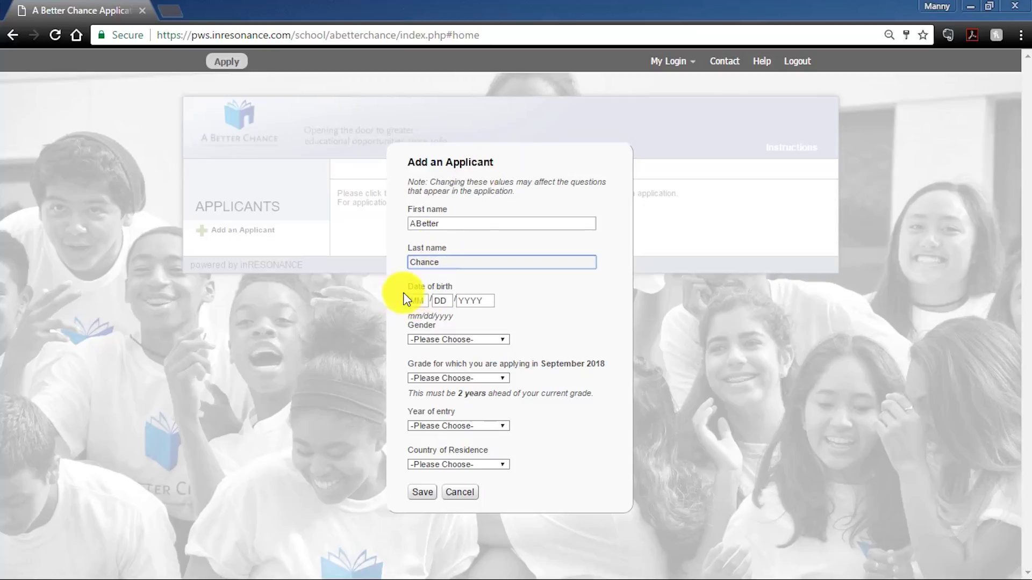
click(414, 301)
text(01)
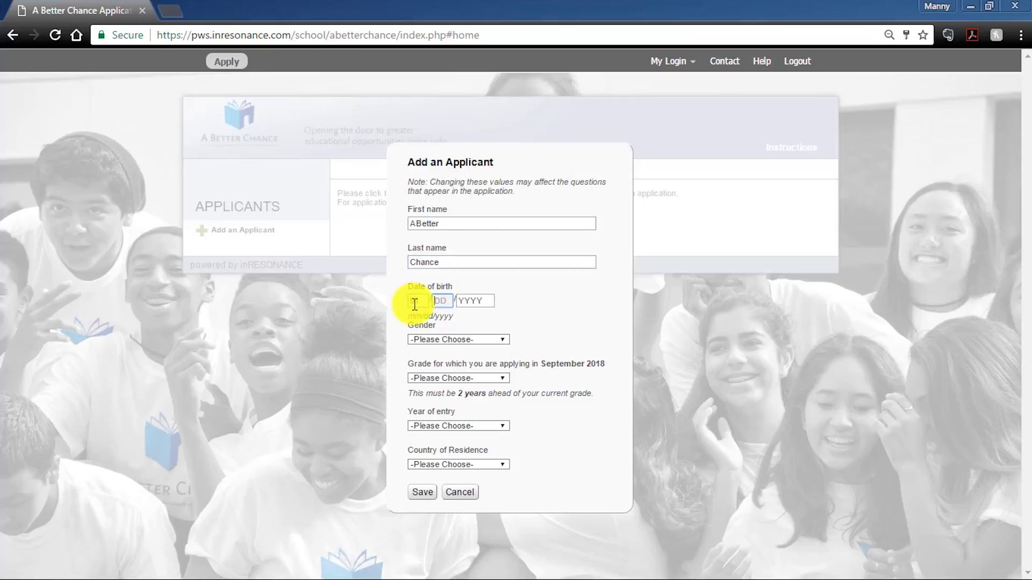
text(012004)
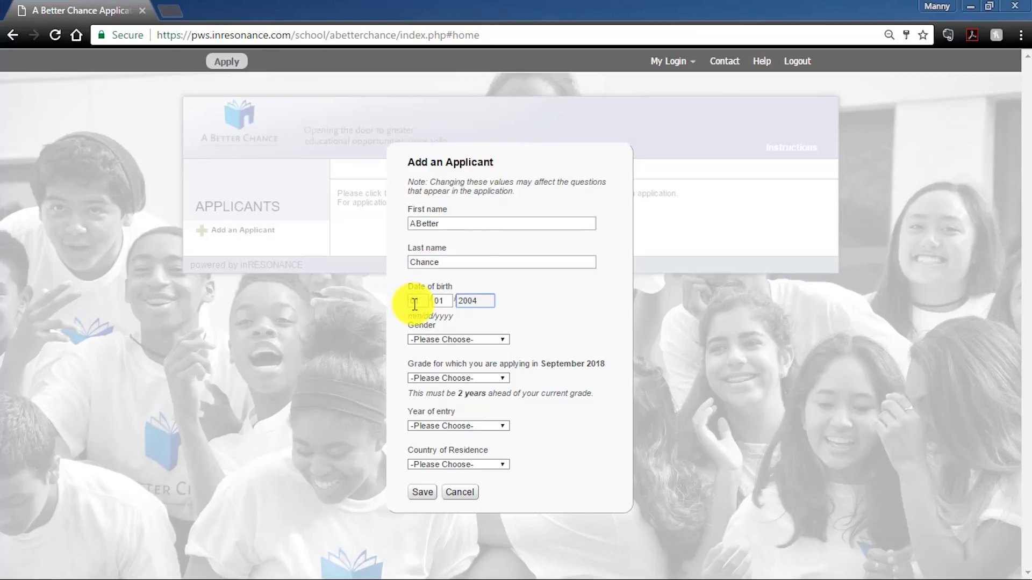
- Choose Male, grade 9 for September 2018, entry 2018-2019, United States residence, and save
click(440, 340)
click(441, 358)
click(438, 378)
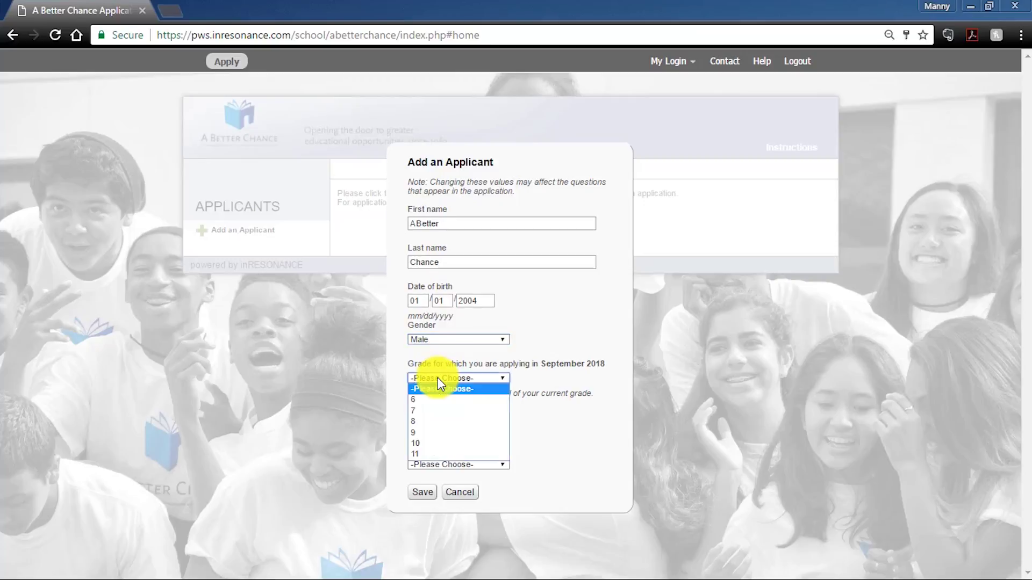
click(435, 432)
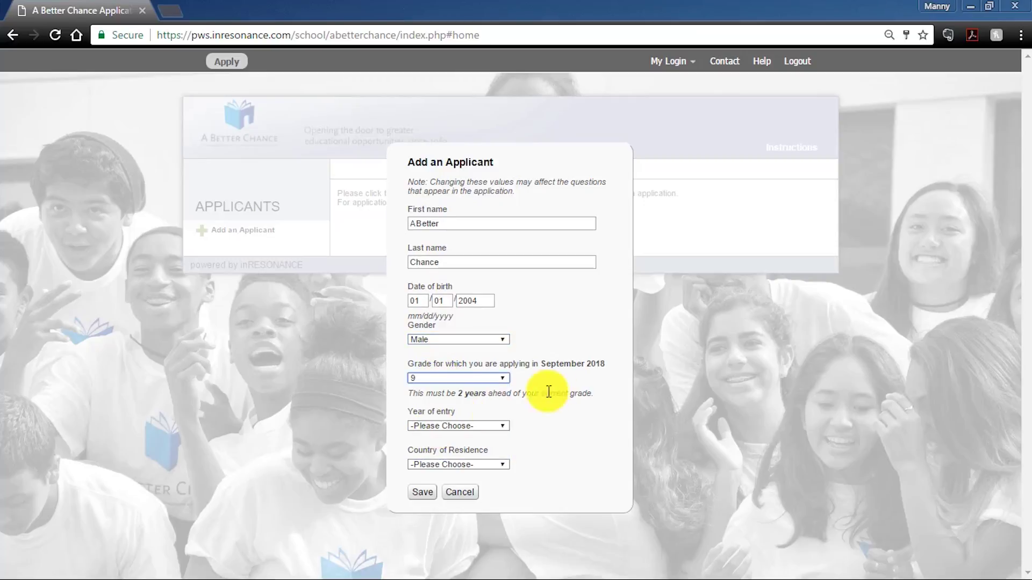
drag(605, 364, 540, 363)
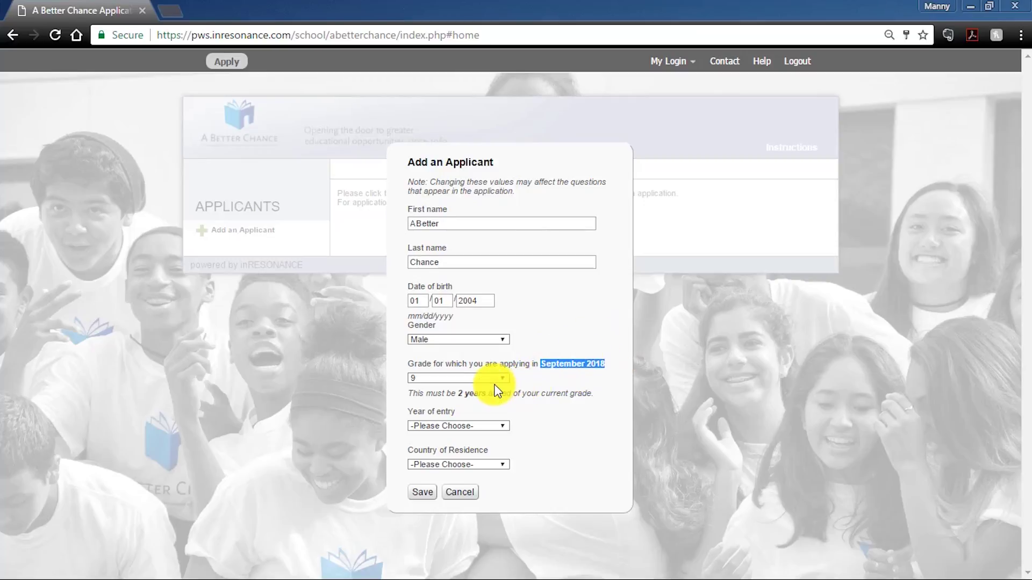
click(516, 416)
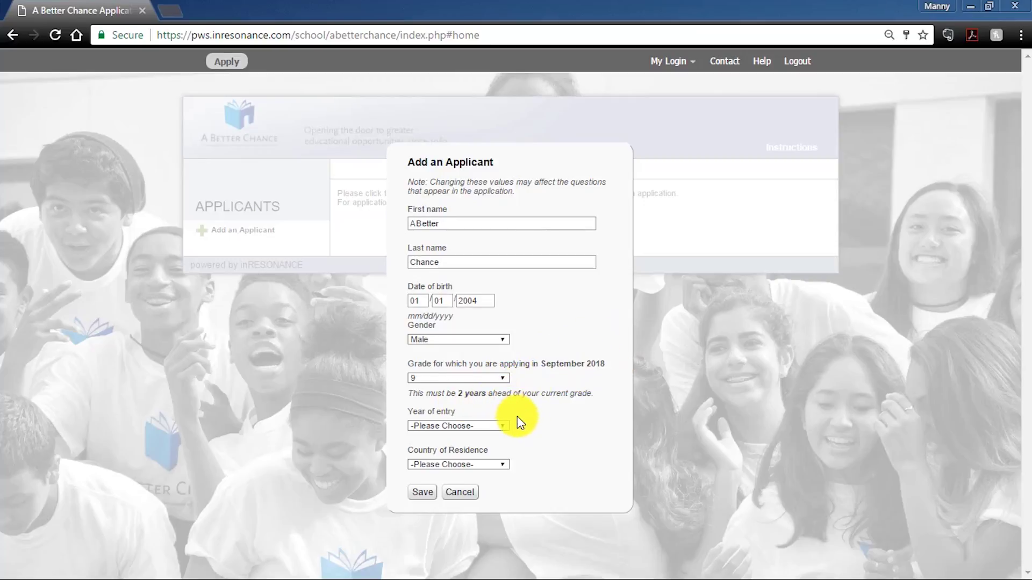
click(500, 427)
click(479, 449)
click(483, 465)
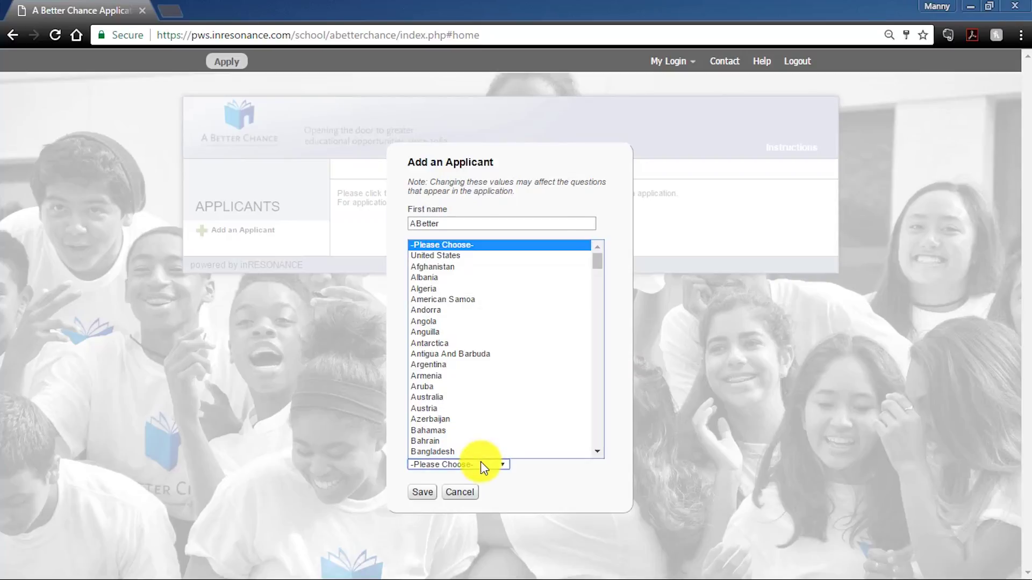
click(477, 256)
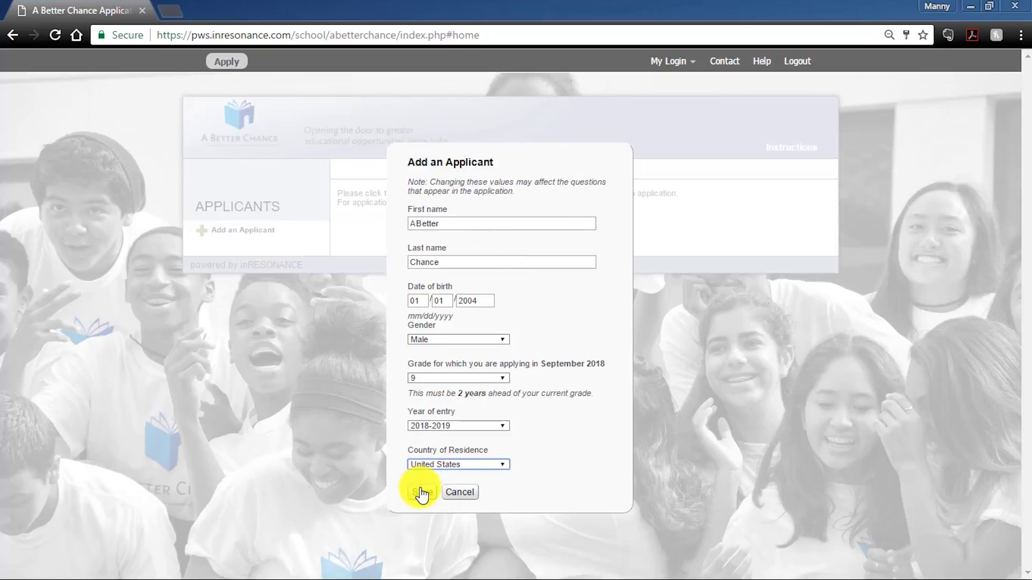
click(421, 492)
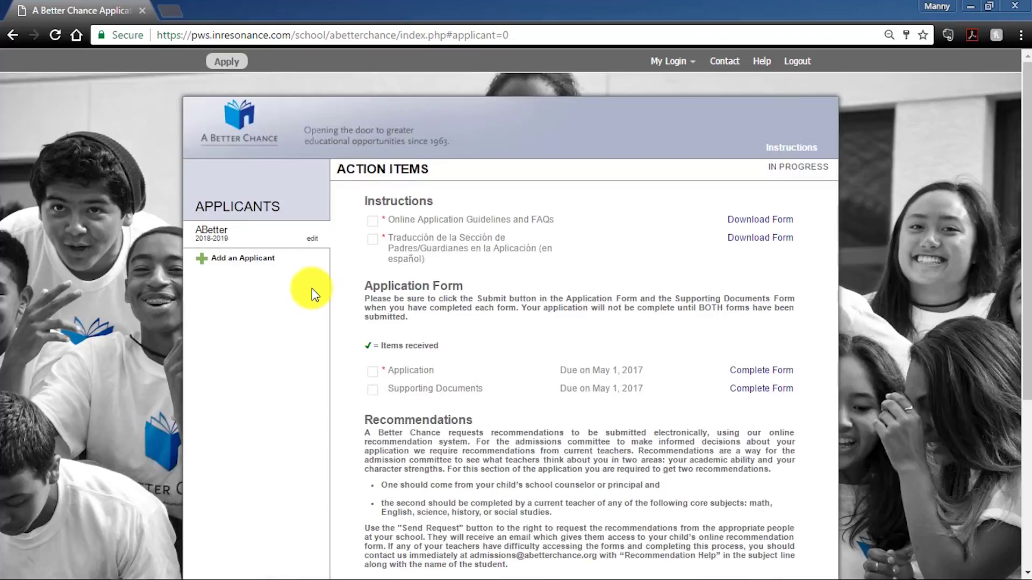
scroll(321, 291, down, 2)
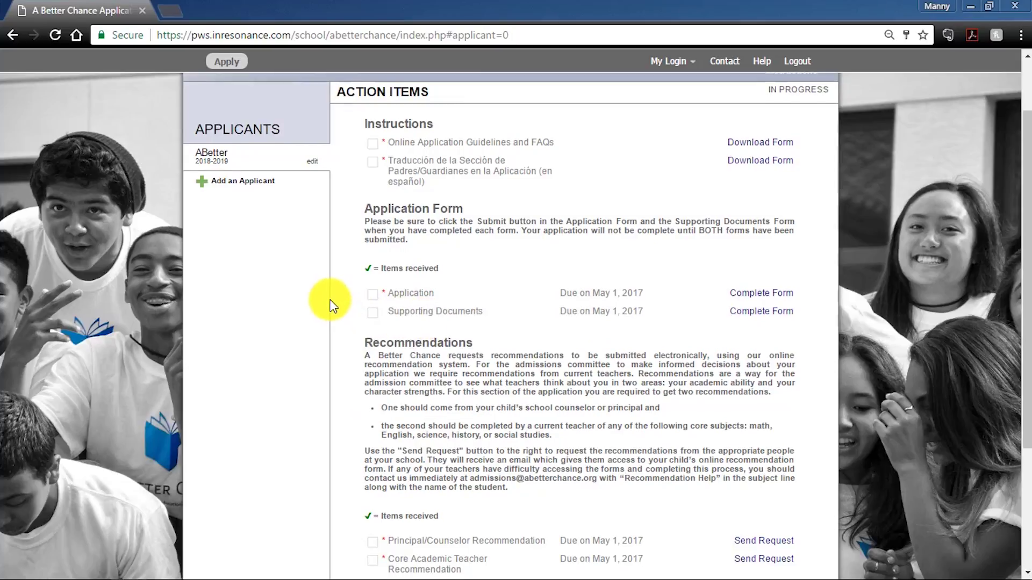
scroll(336, 302, down, 3)
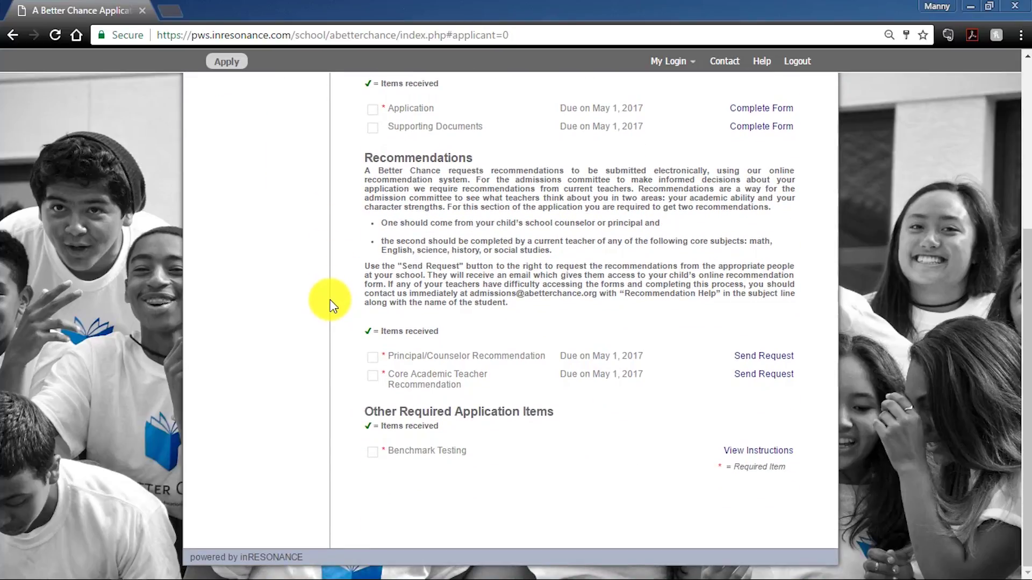
scroll(330, 305, up, 4)
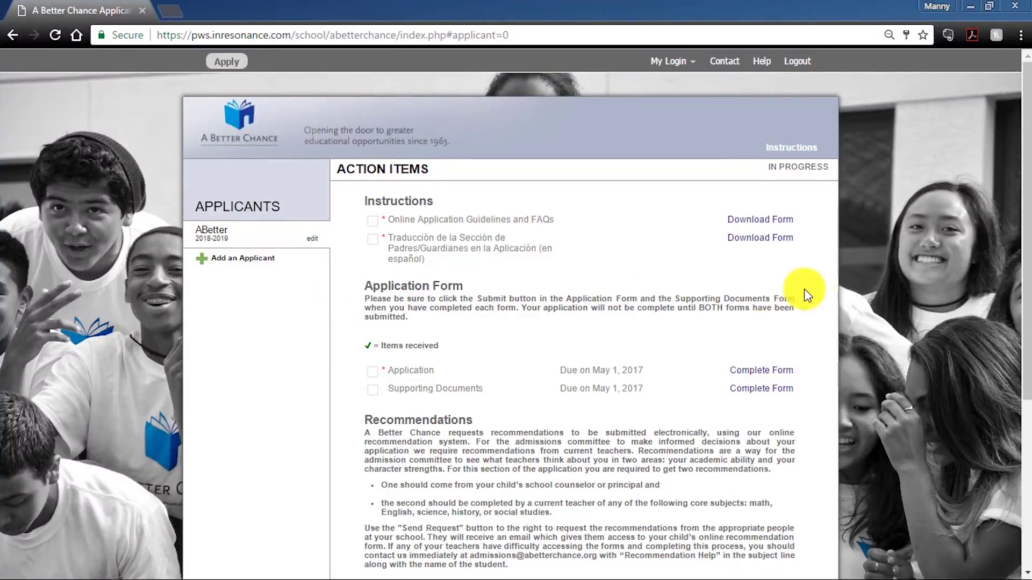
scroll(859, 303, down, 1)
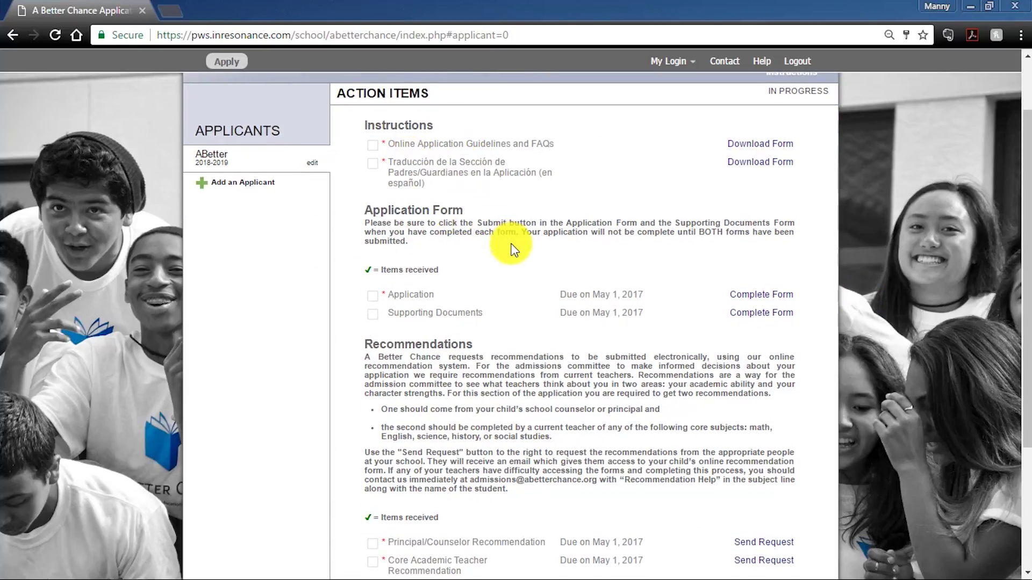
scroll(510, 244, down, 1)
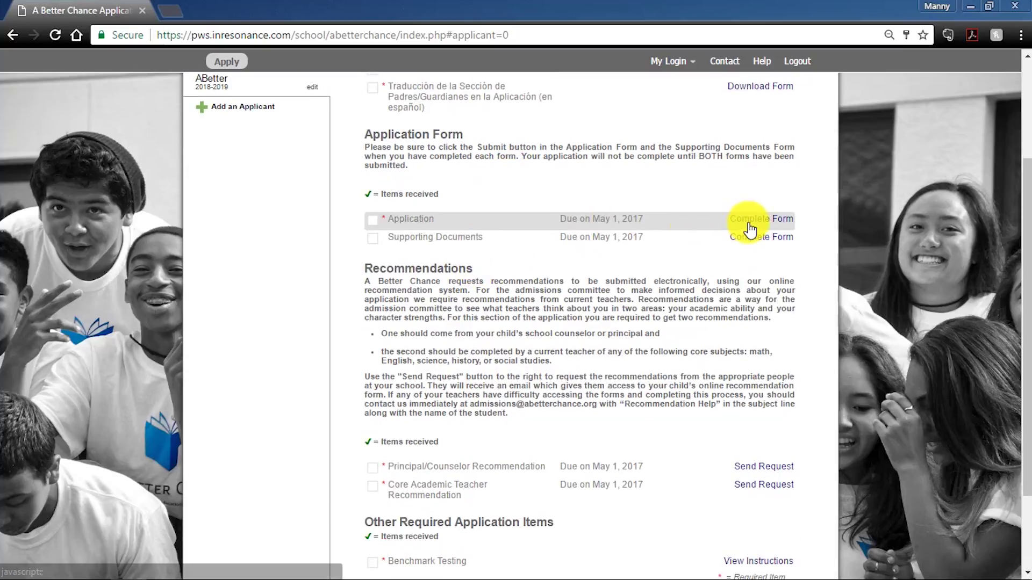
scroll(691, 269, down, 1)
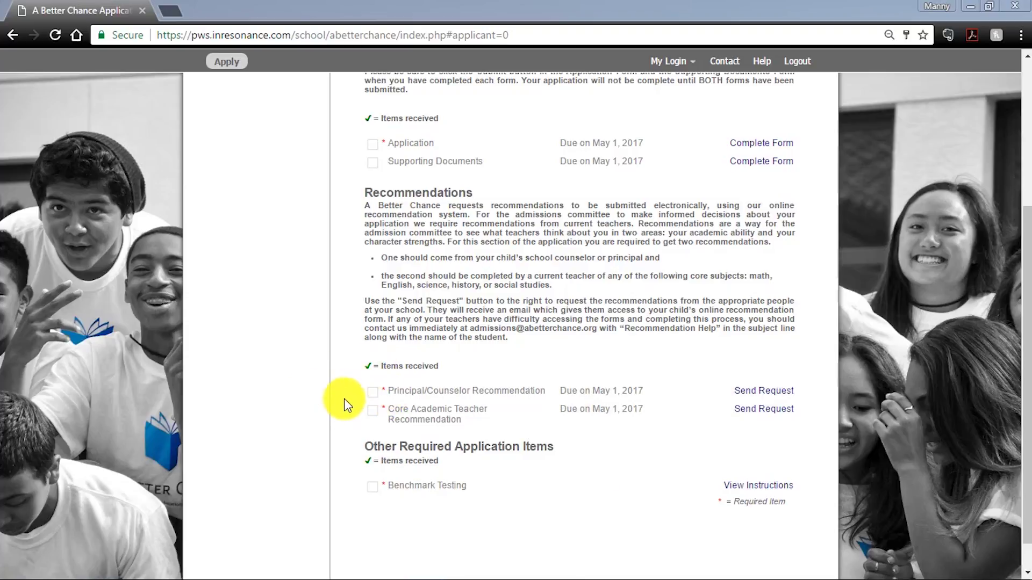
scroll(341, 399, down, 1)
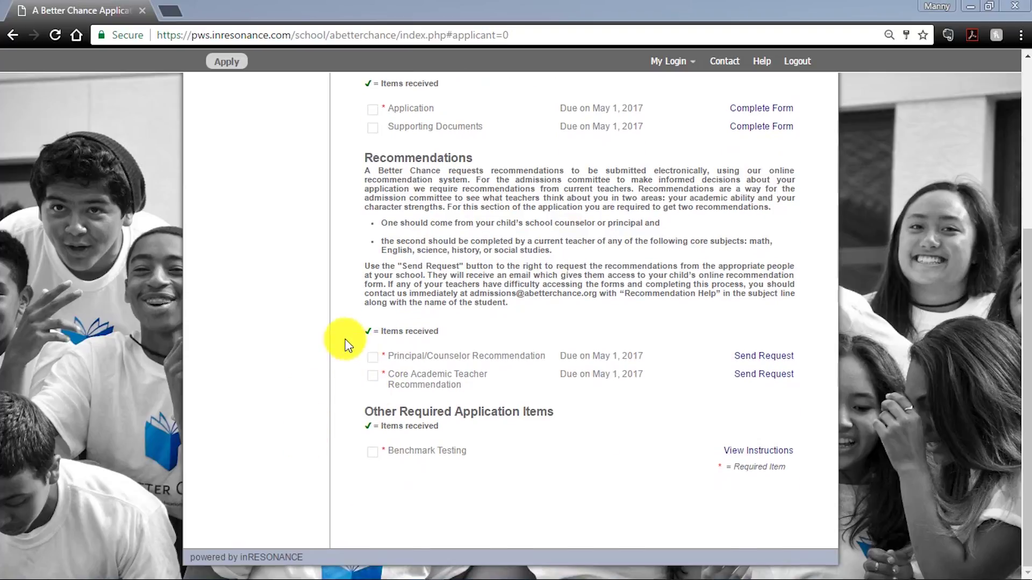
scroll(339, 367, up, 3)
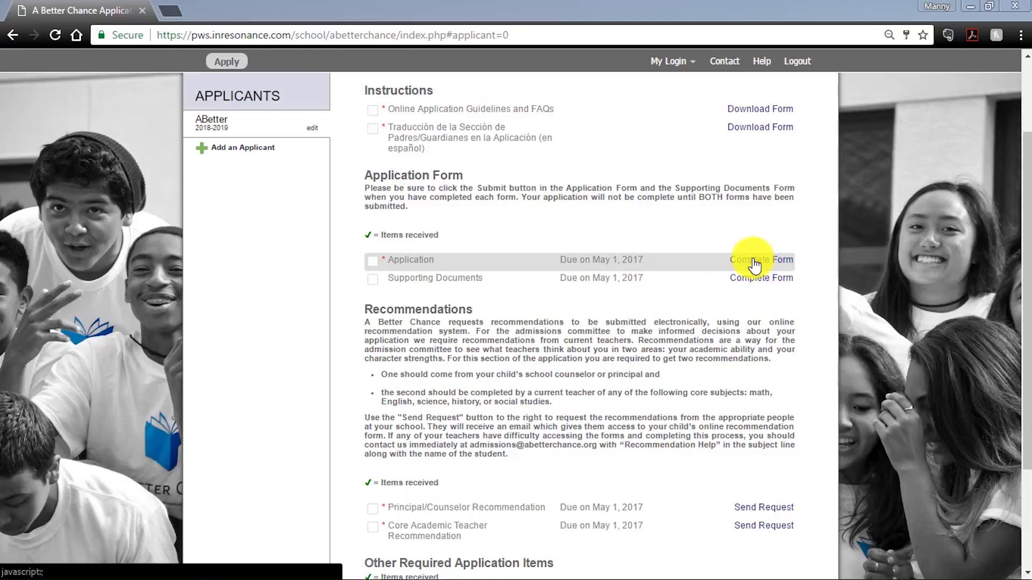
scroll(584, 222, up, 2)
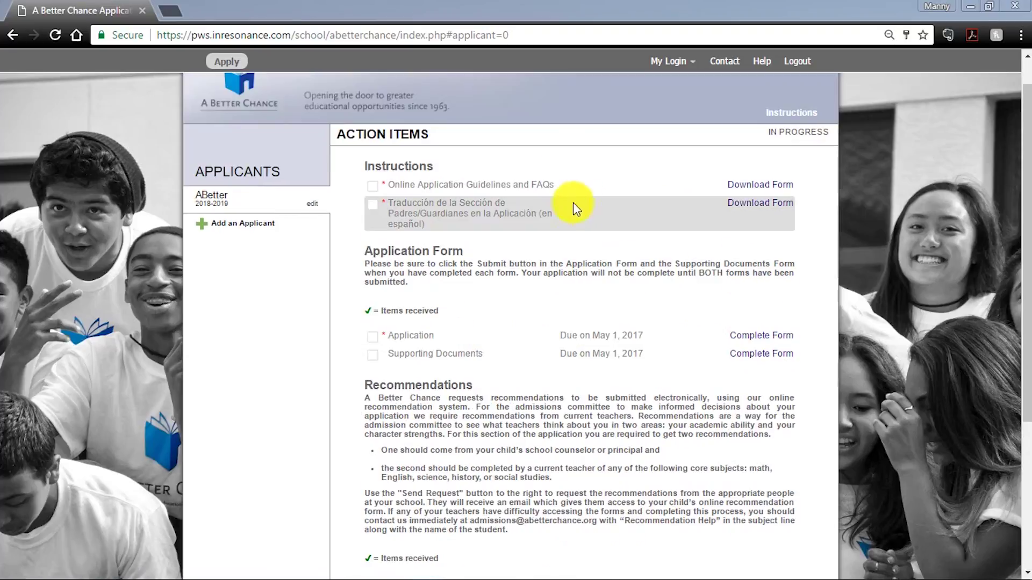
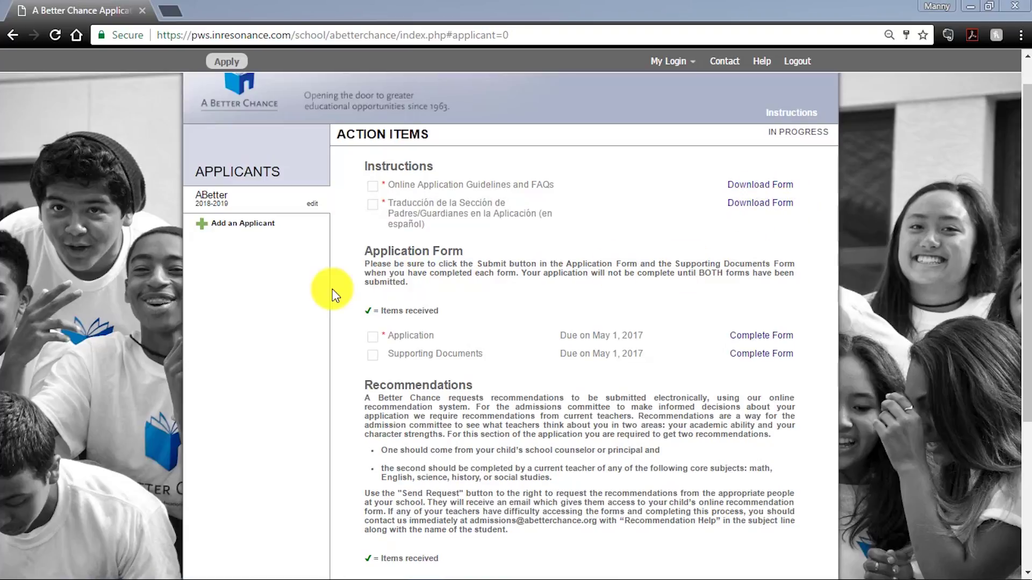
- Scroll the Action Items page down to the Application Form and Recommendations sections
scroll(344, 293, down, 2)
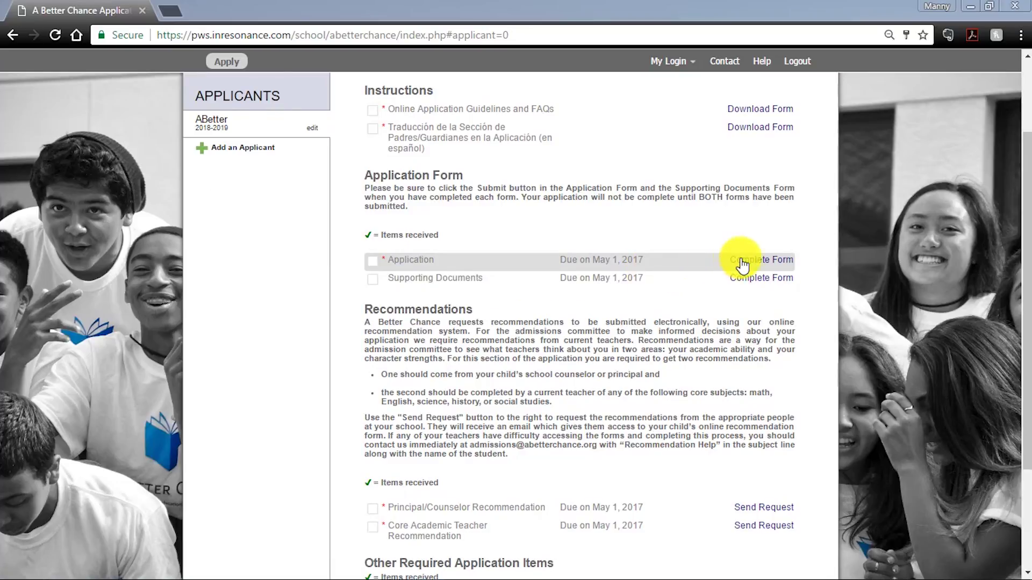
- Start the Application form and review Applicant Information, placing the cursor in the ethnic background mission question
click(746, 263)
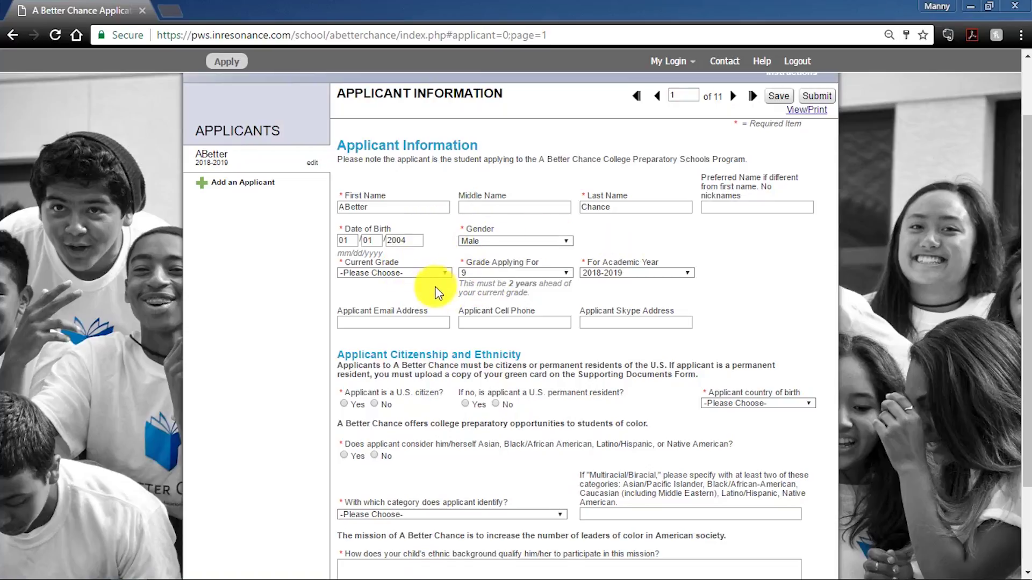
scroll(430, 276, down, 1)
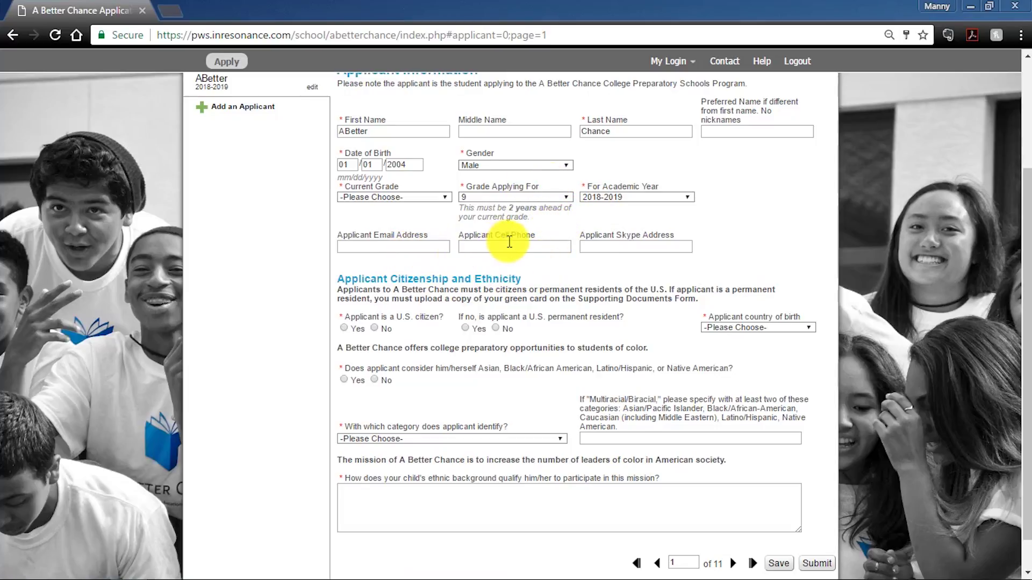
scroll(569, 275, down, 1)
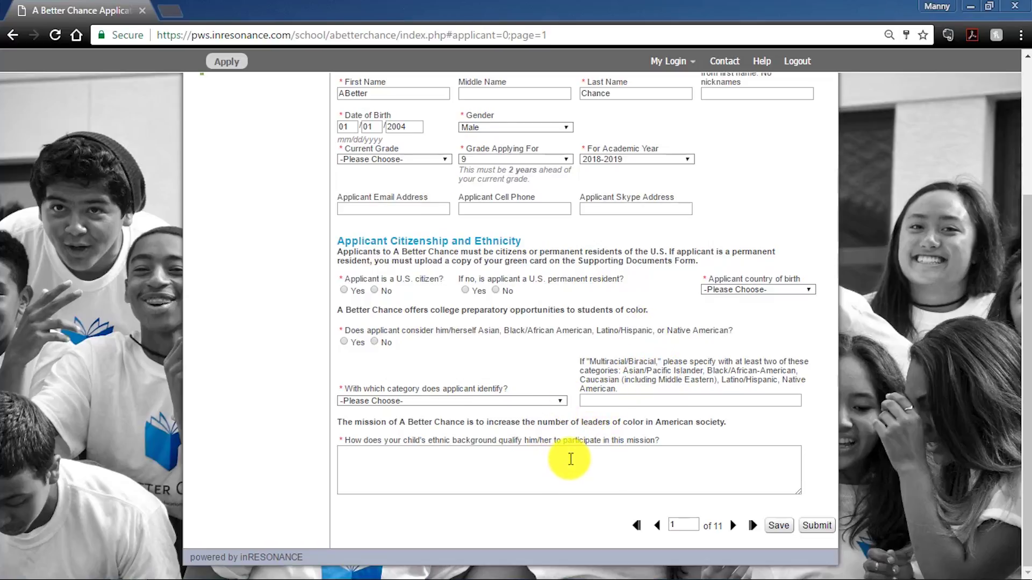
click(549, 456)
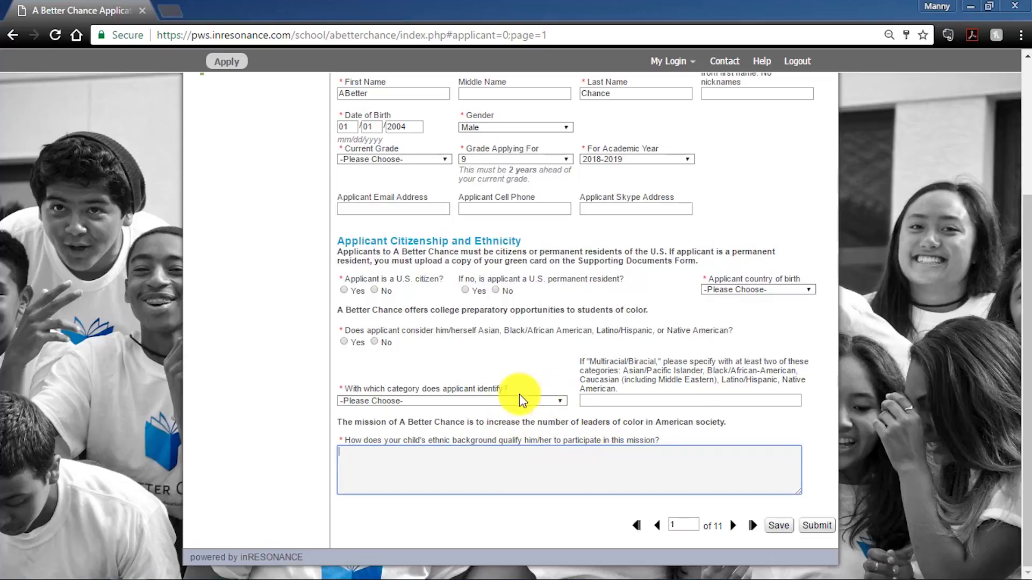
- Advance to page 2, Family Information, and review Household 1 and both Parent/Guardian sections
click(734, 528)
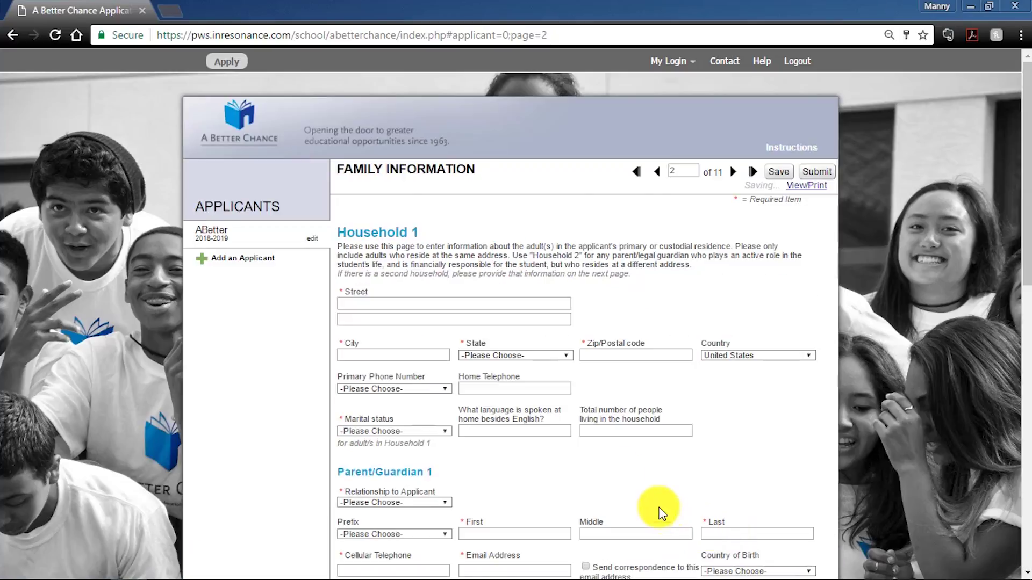
scroll(549, 385, down, 2)
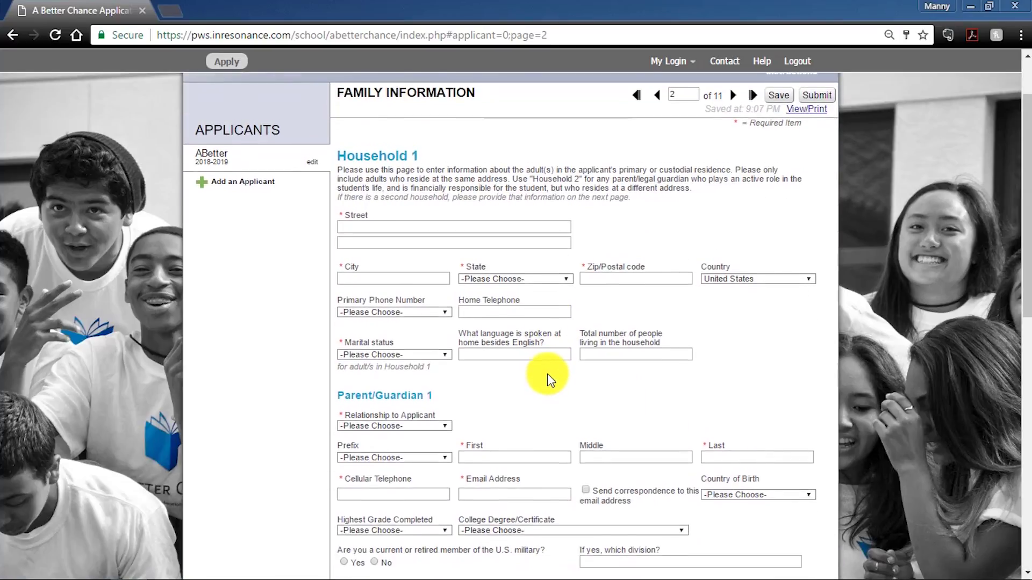
scroll(547, 376, down, 1)
scroll(547, 373, up, 1)
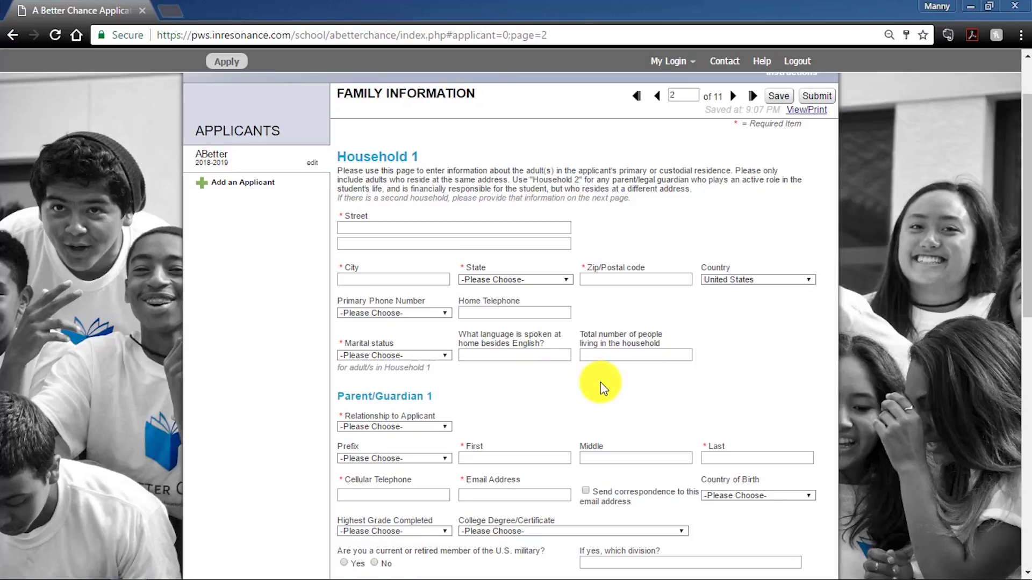
scroll(601, 382, down, 1)
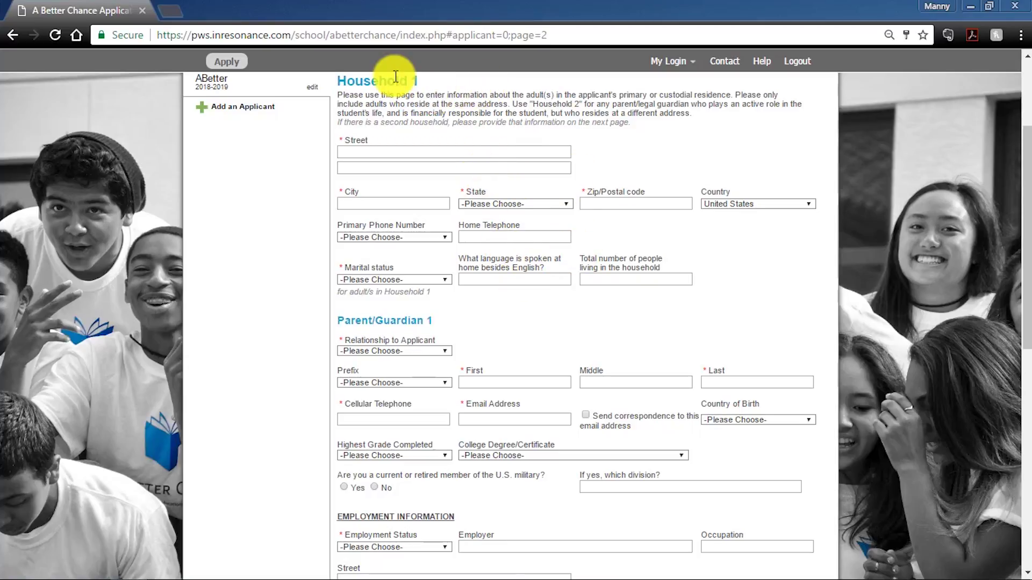
scroll(452, 203, down, 10)
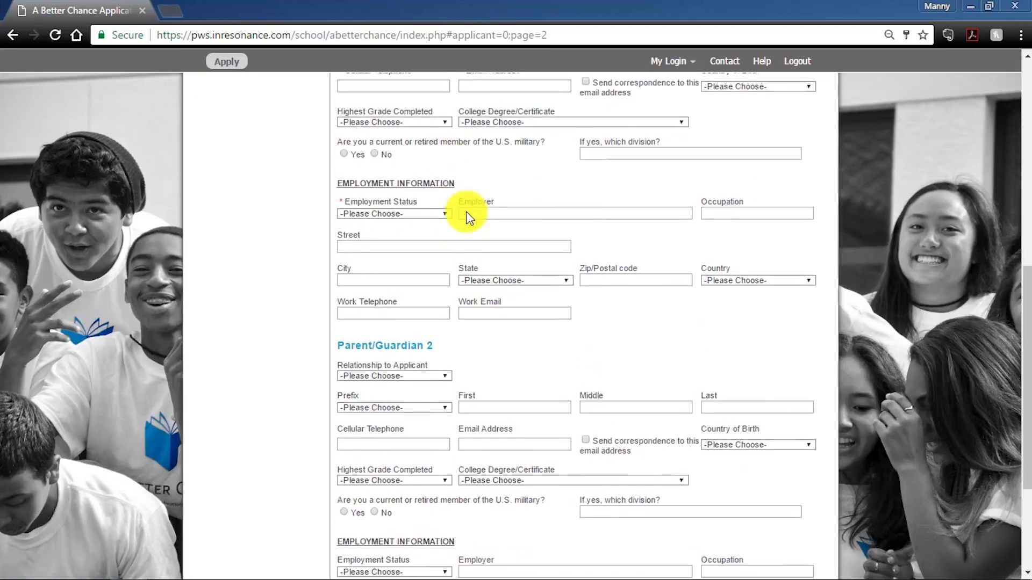
scroll(438, 166, up, 4)
scroll(490, 239, up, 3)
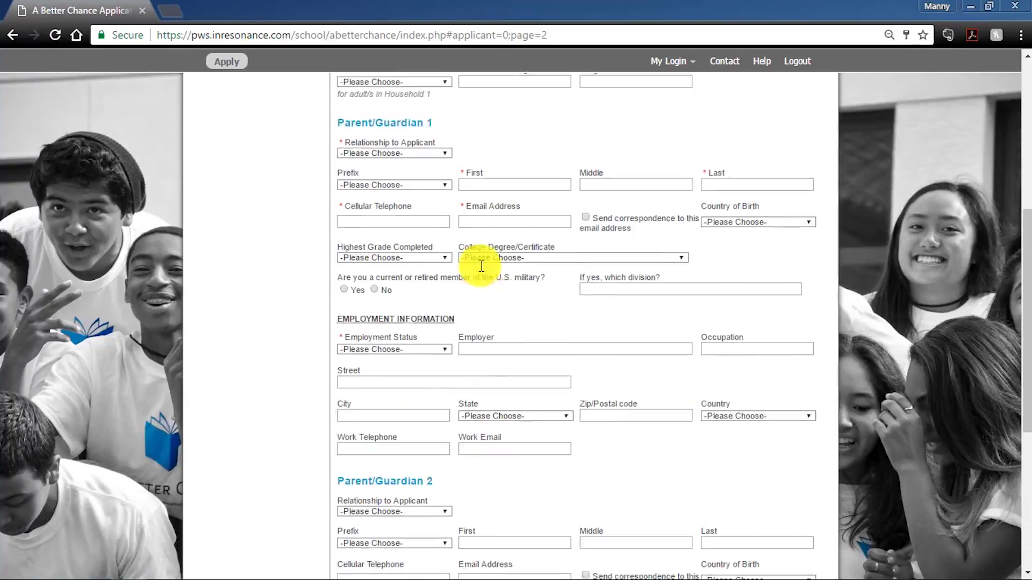
scroll(492, 298, up, 4)
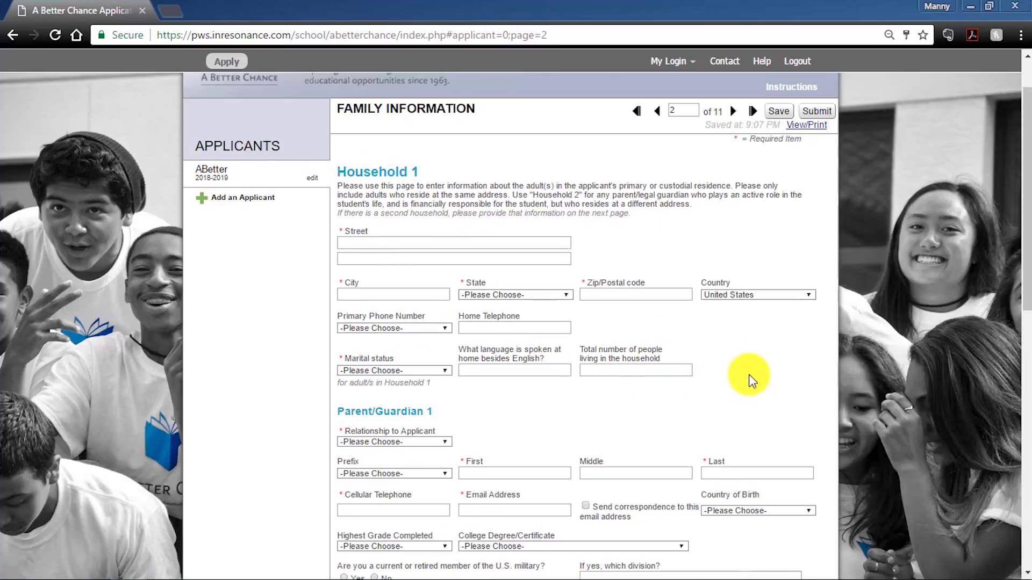
scroll(750, 372, down, 1)
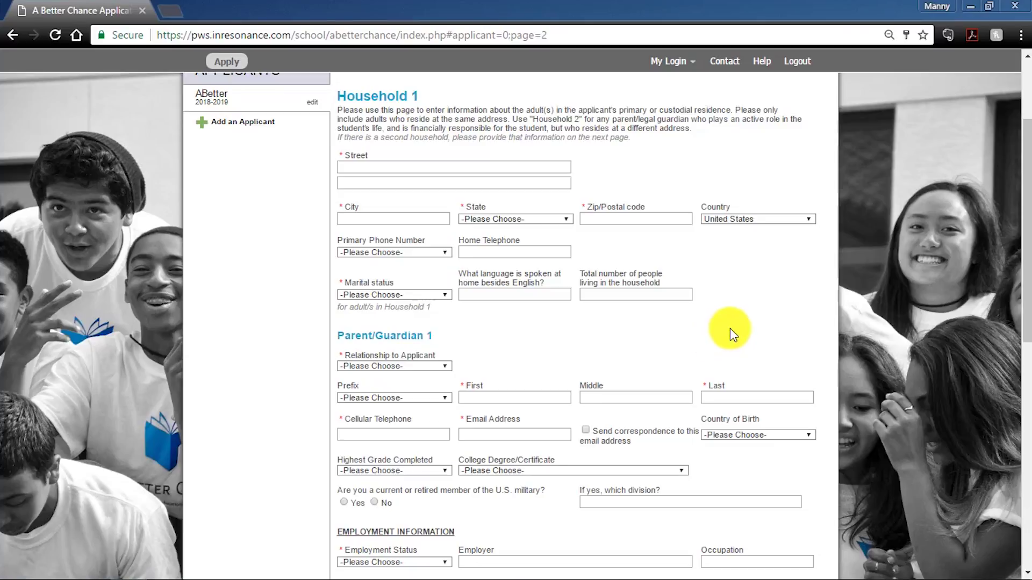
scroll(812, 332, down, 3)
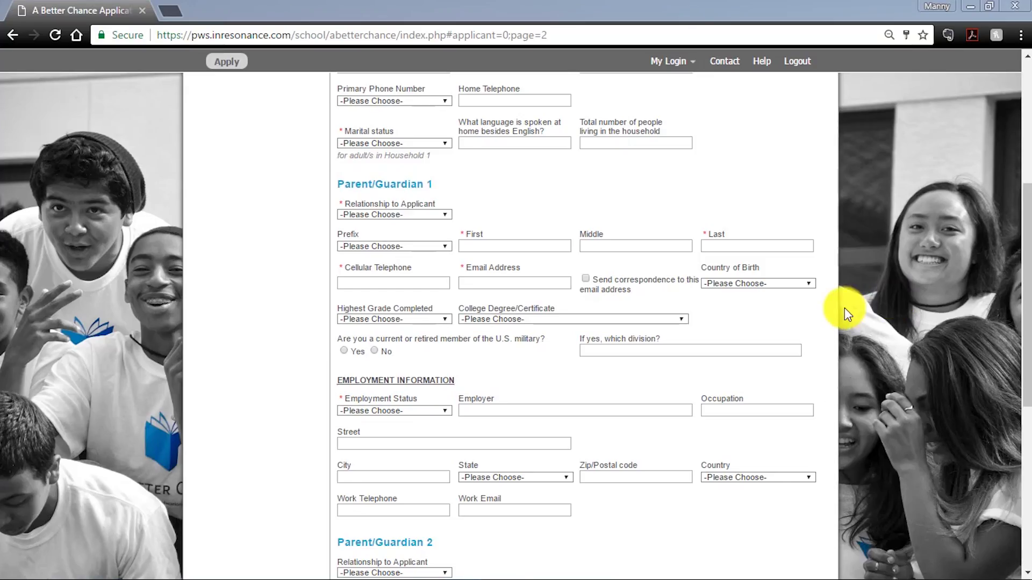
scroll(880, 366, down, 3)
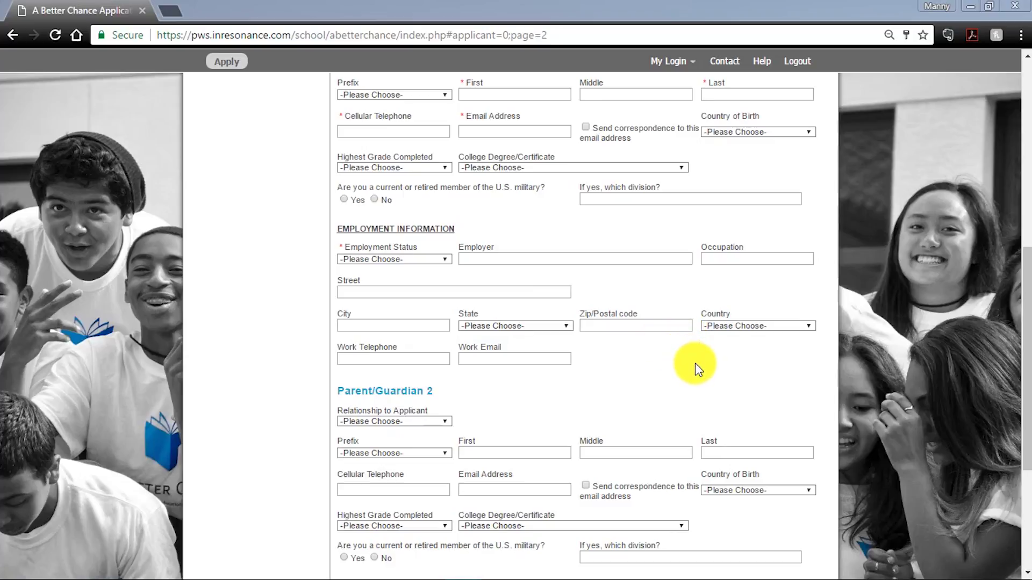
scroll(694, 378, down, 2)
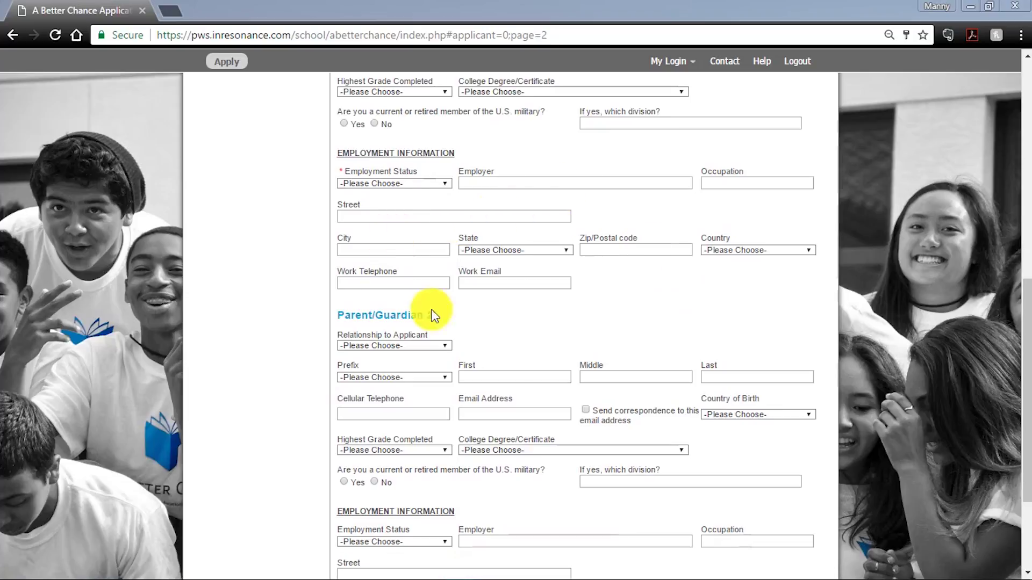
scroll(853, 344, down, 4)
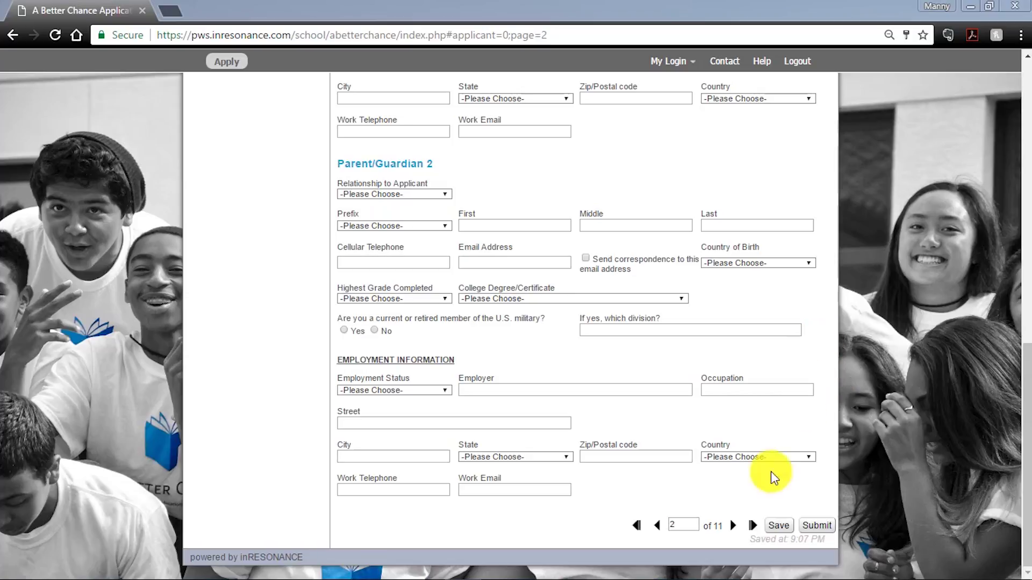
- Advance to page 3 and look through the empty Household 2 secondary-residence fields
click(733, 527)
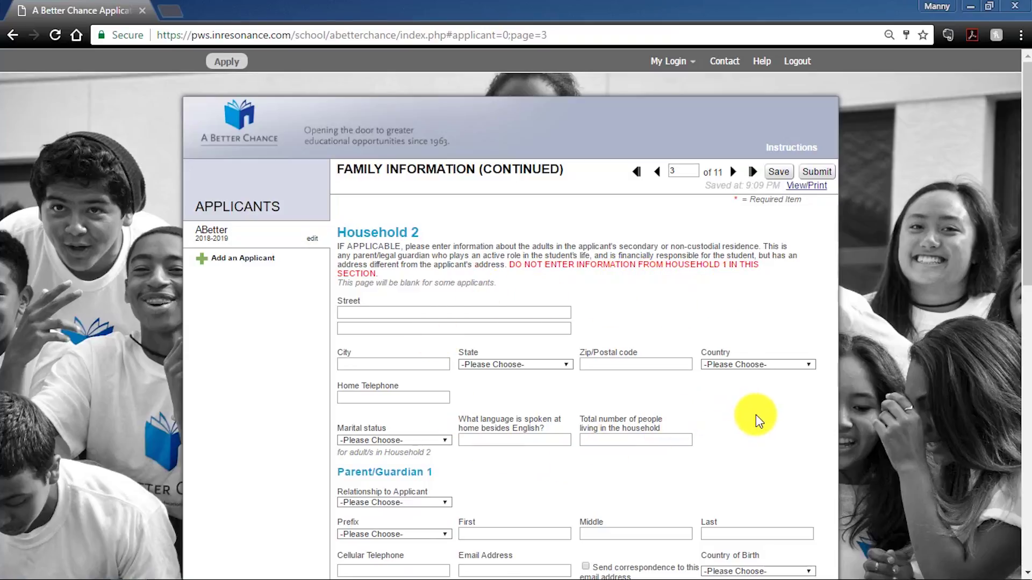
scroll(756, 414, down, 3)
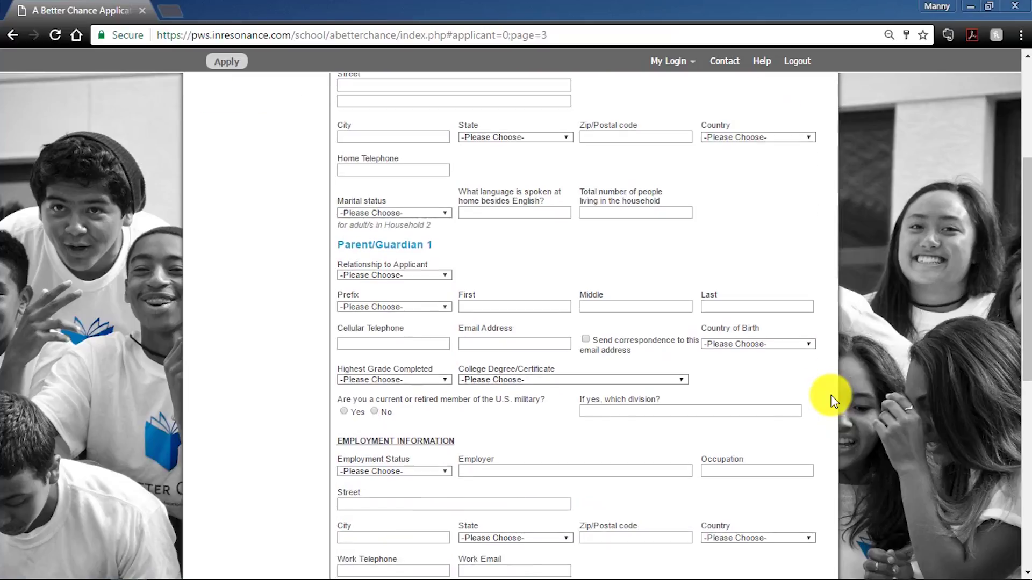
scroll(831, 400, down, 1)
scroll(833, 398, down, 3)
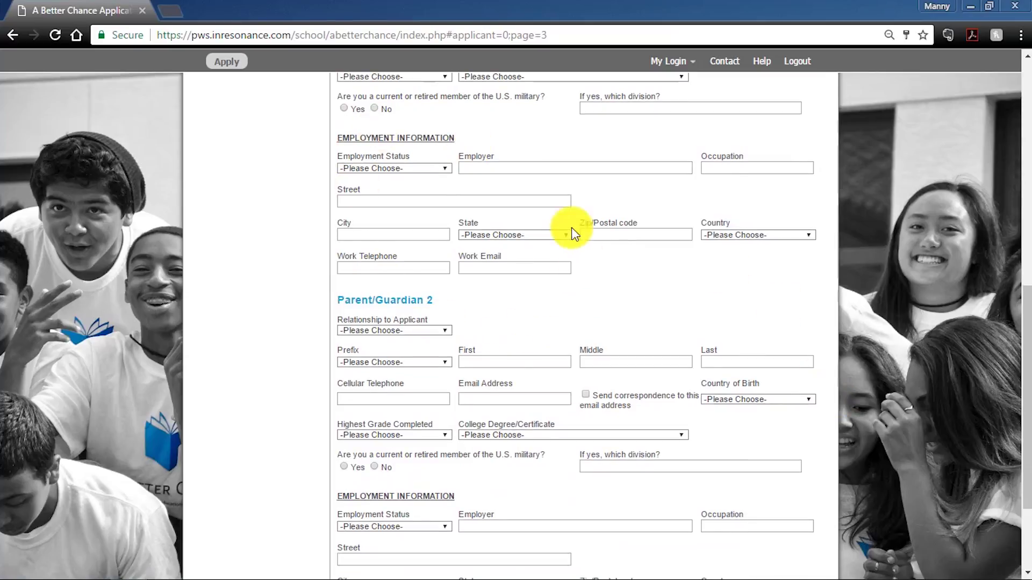
scroll(591, 296, down, 2)
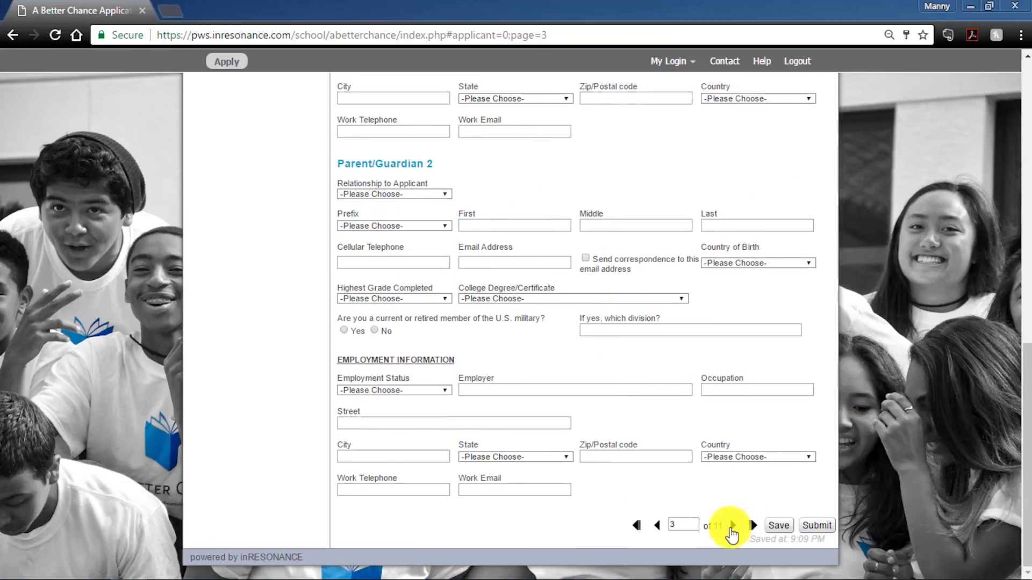
- Advance to page 4, Applicant Educational Information, review the empty school fields, and save
click(733, 525)
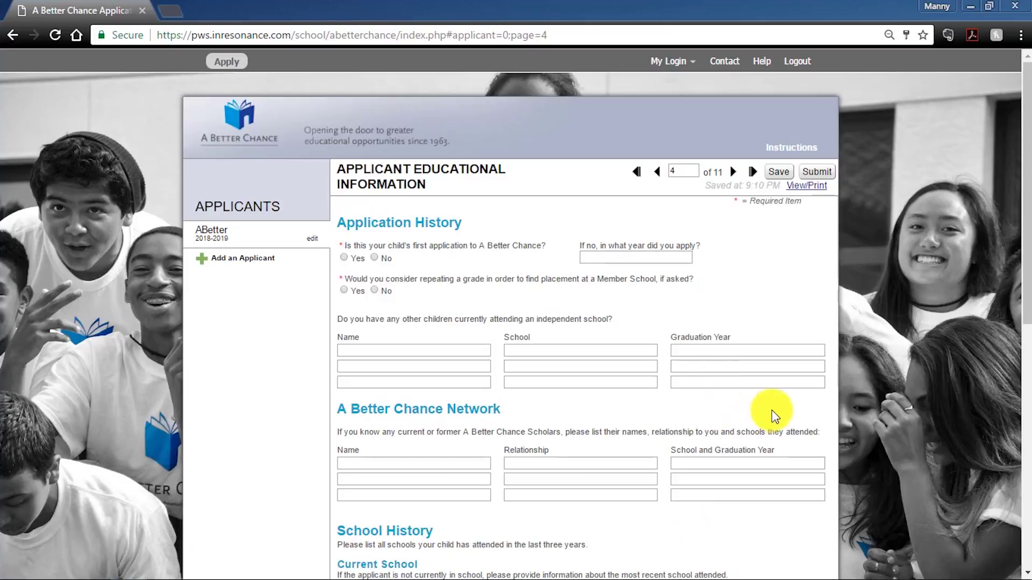
scroll(780, 406, down, 1)
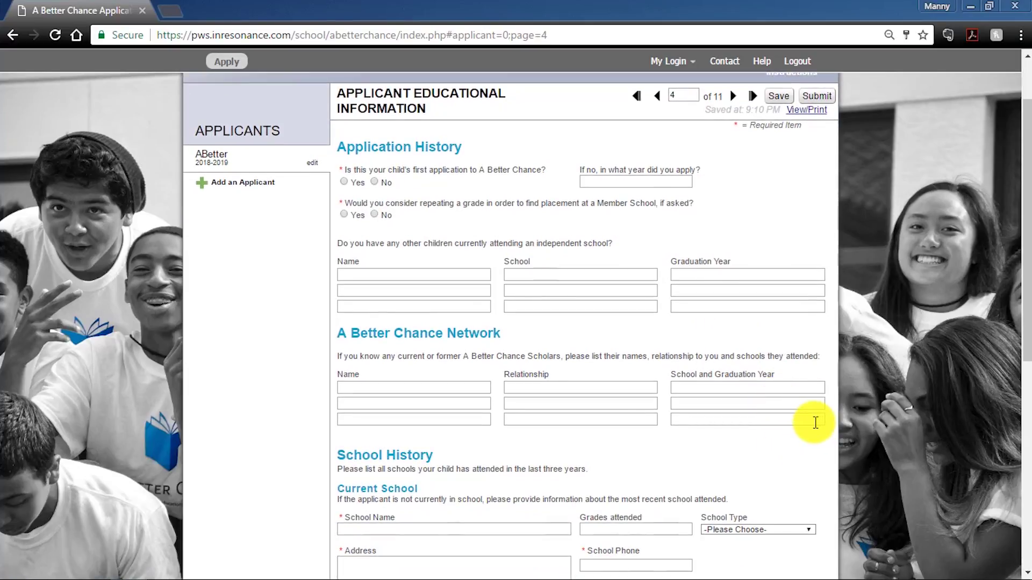
scroll(782, 171, down, 1)
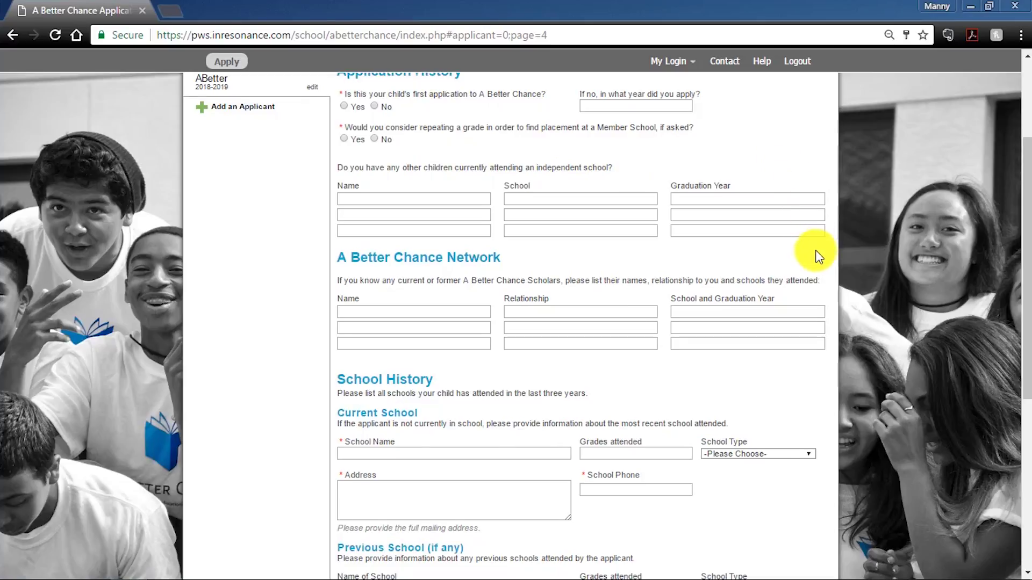
scroll(806, 258, down, 1)
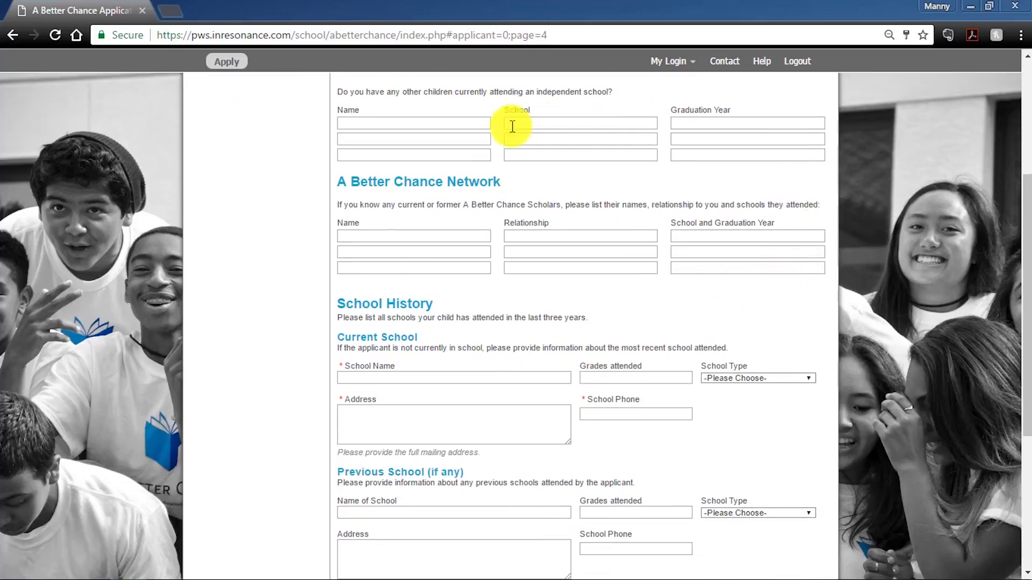
scroll(500, 183, down, 1)
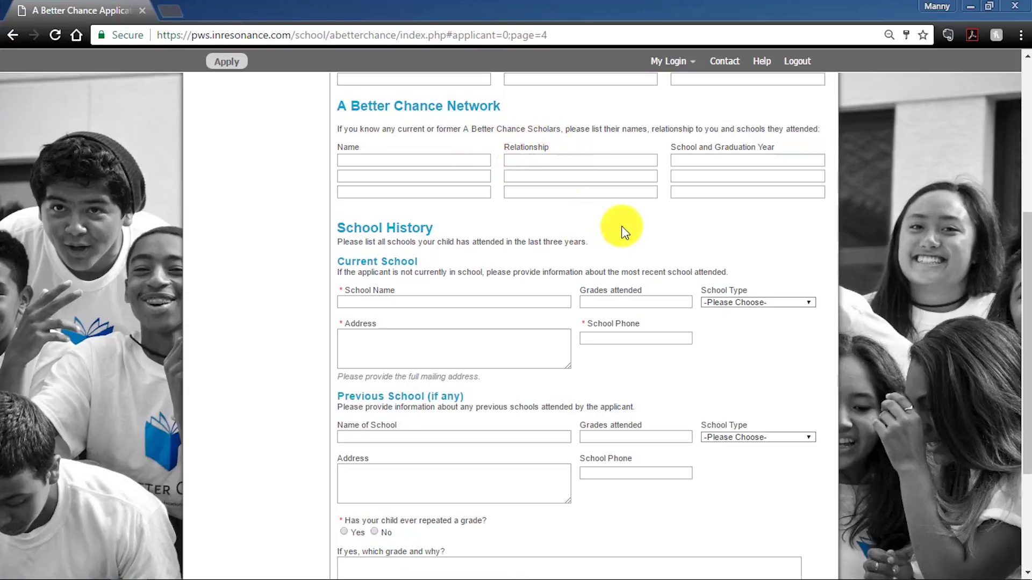
scroll(669, 220, down, 3)
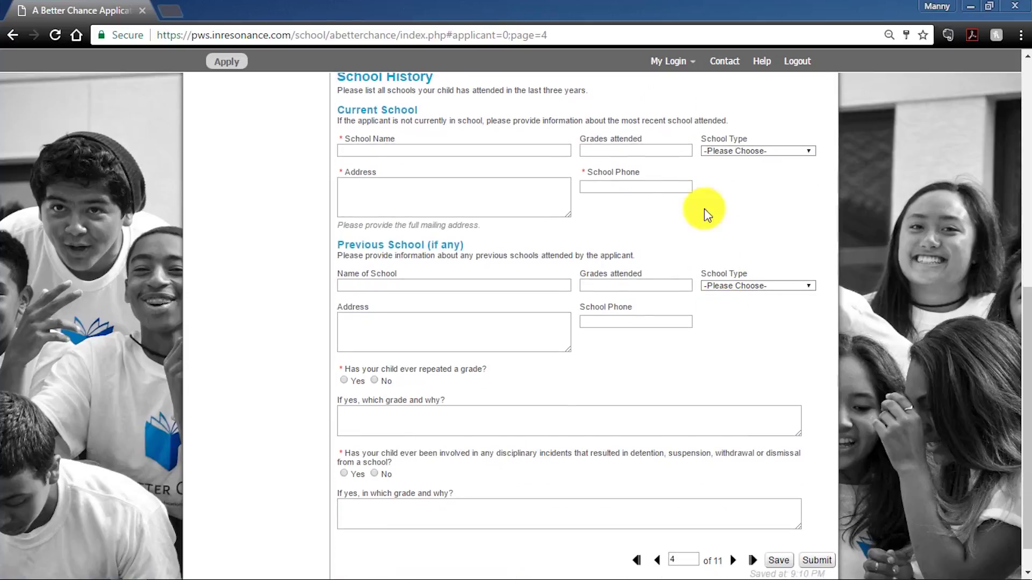
scroll(598, 276, down, 1)
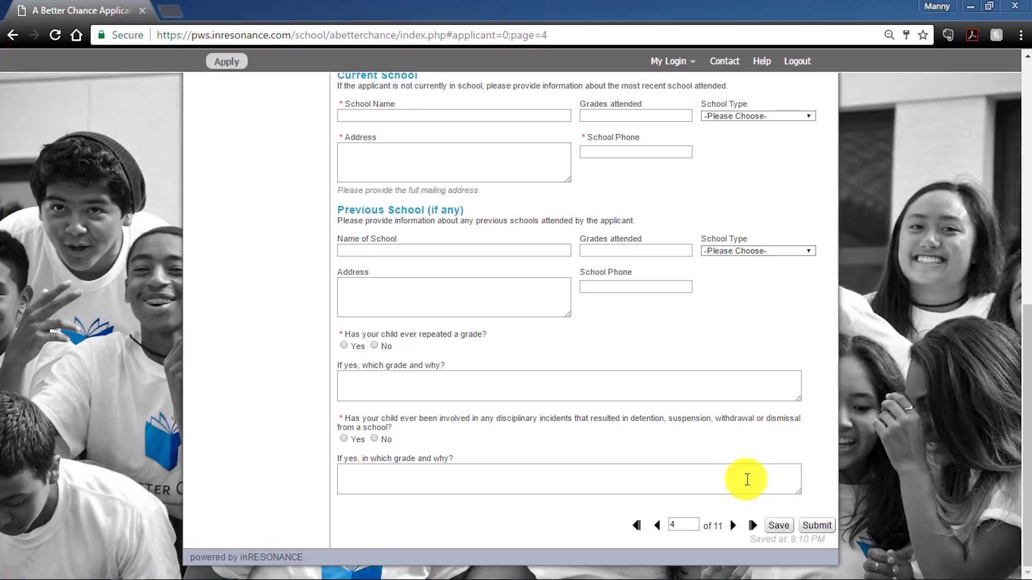
click(772, 528)
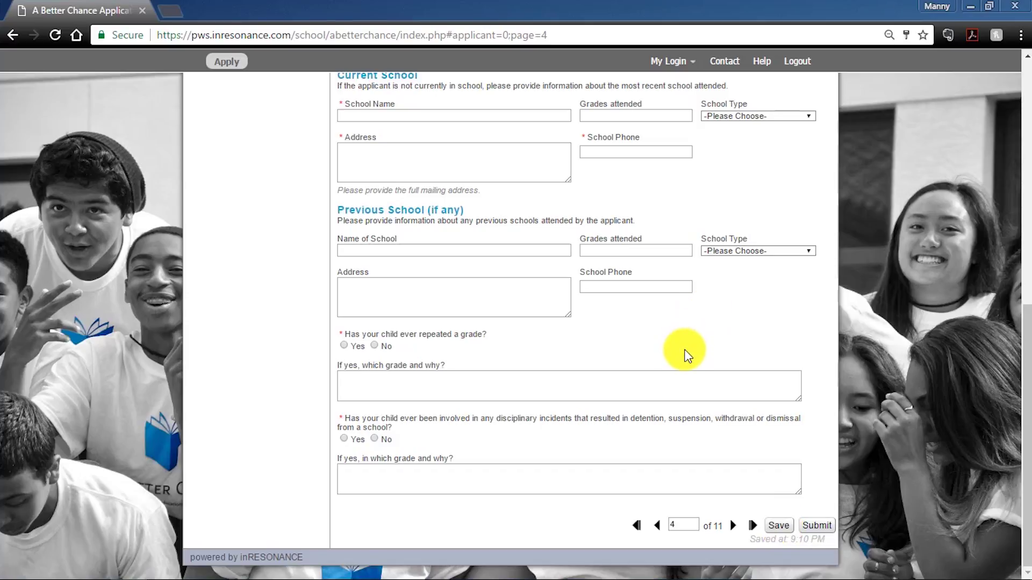
- Review page 5, the Parent/Guardian Questionnaire, then continue to page 6, Family Financial Information
click(732, 527)
scroll(654, 320, down, 1)
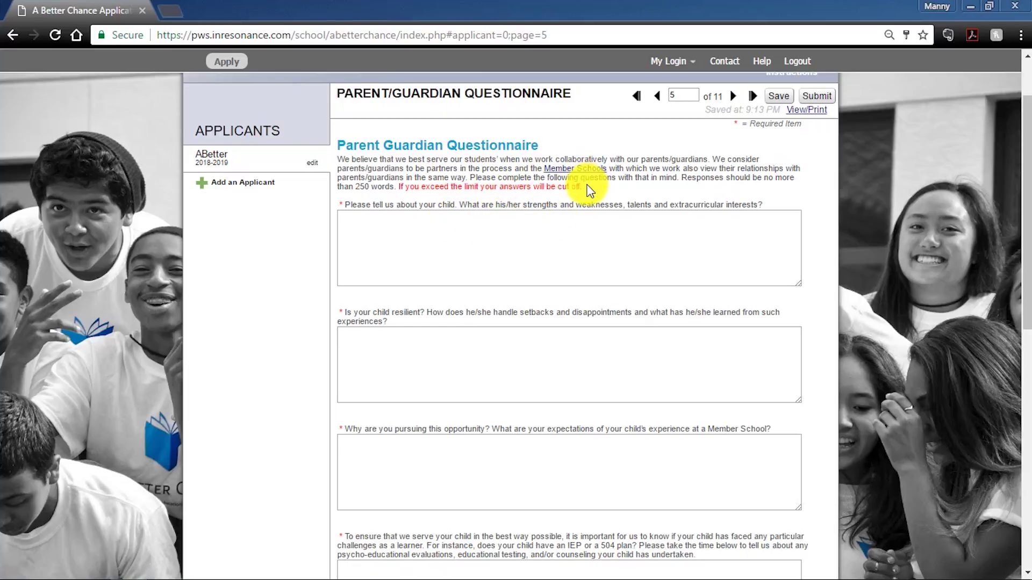
scroll(557, 237, down, 1)
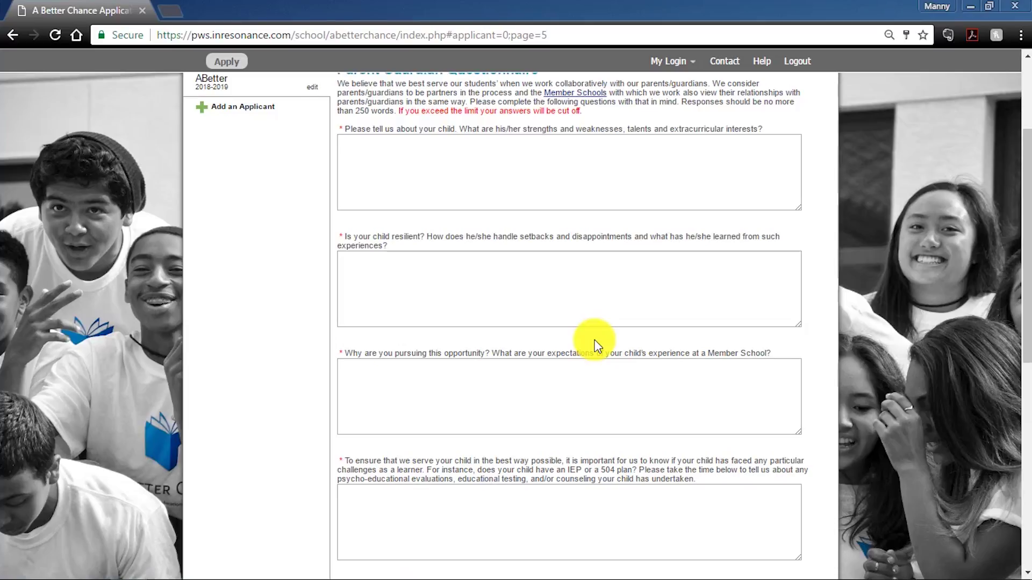
scroll(672, 320, down, 3)
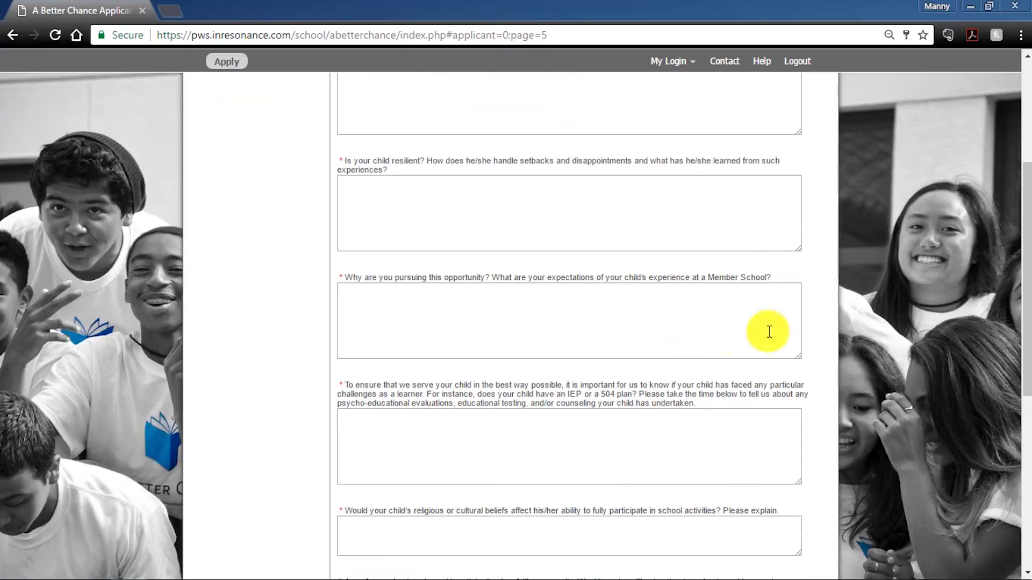
scroll(827, 331, down, 1)
scroll(824, 336, down, 2)
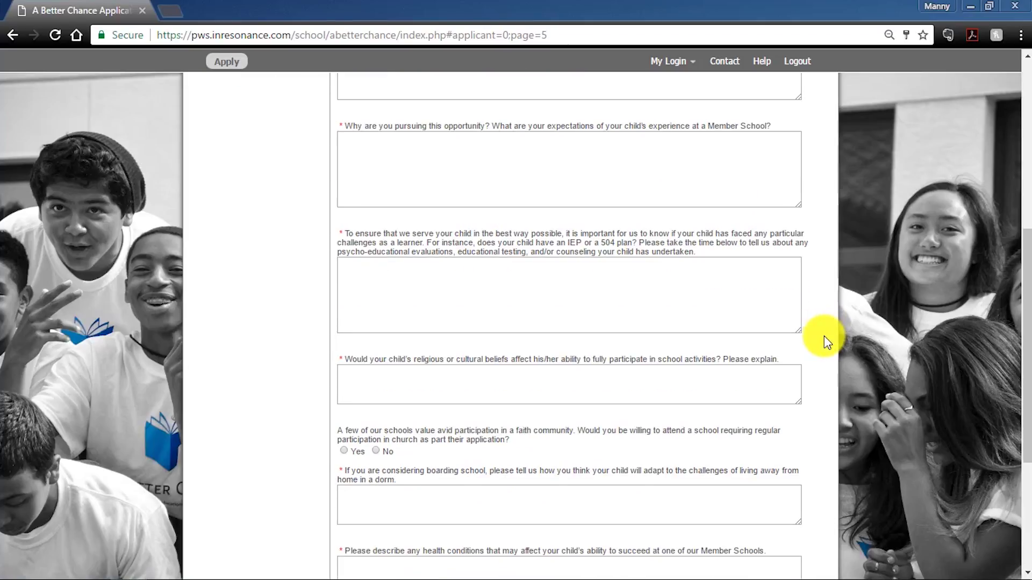
scroll(824, 336, down, 2)
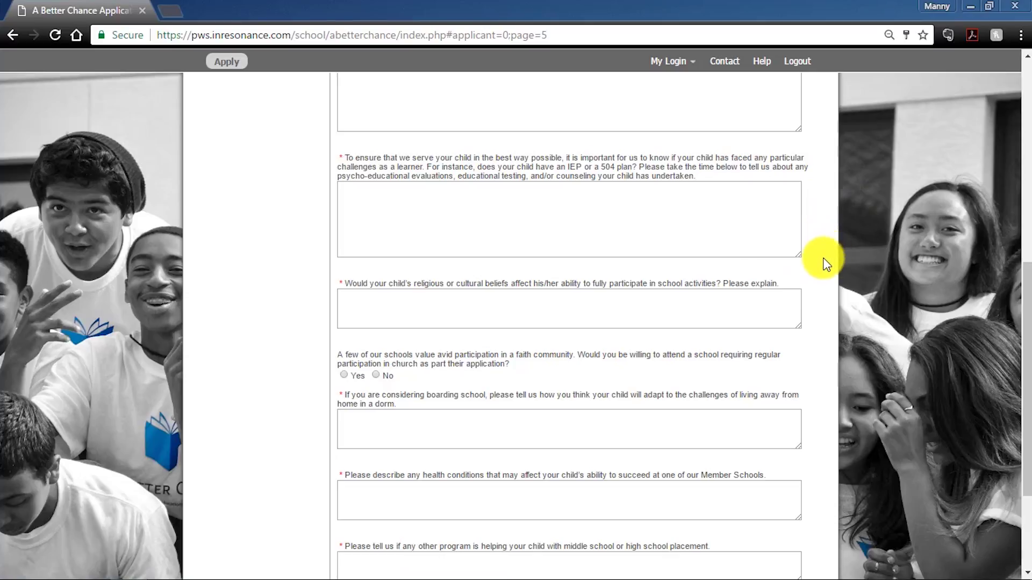
scroll(824, 266, down, 3)
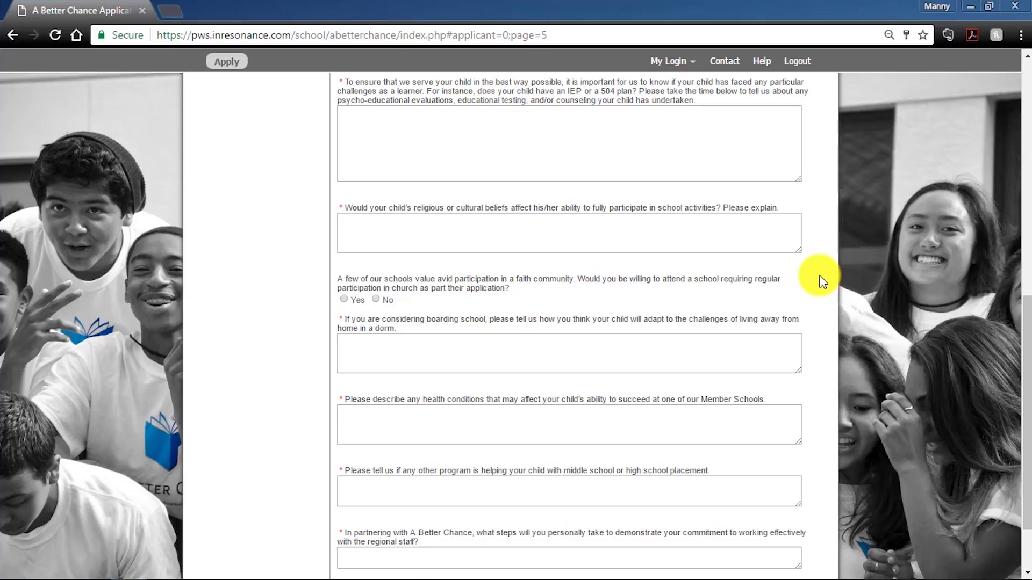
scroll(819, 275, down, 2)
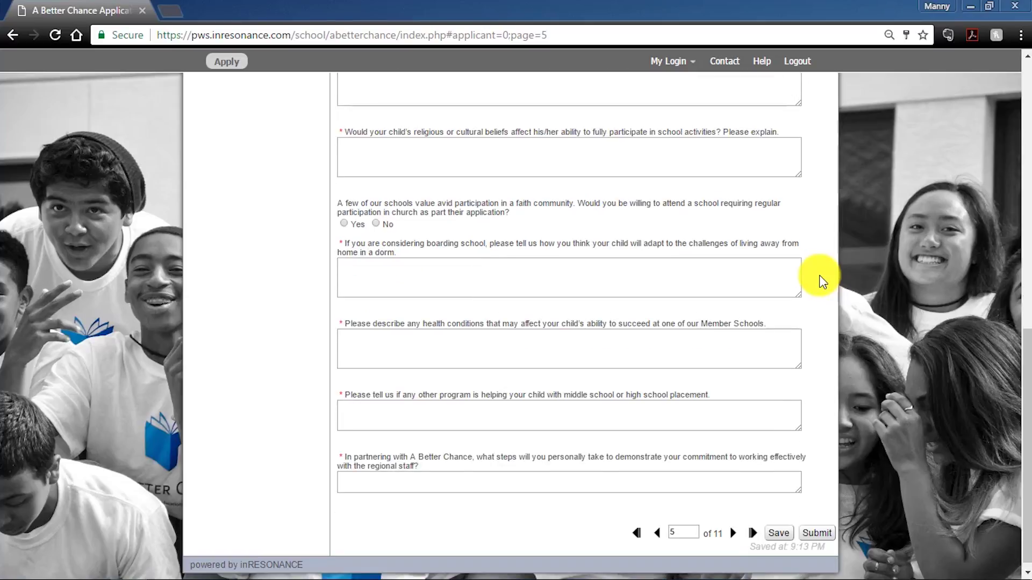
scroll(819, 275, down, 1)
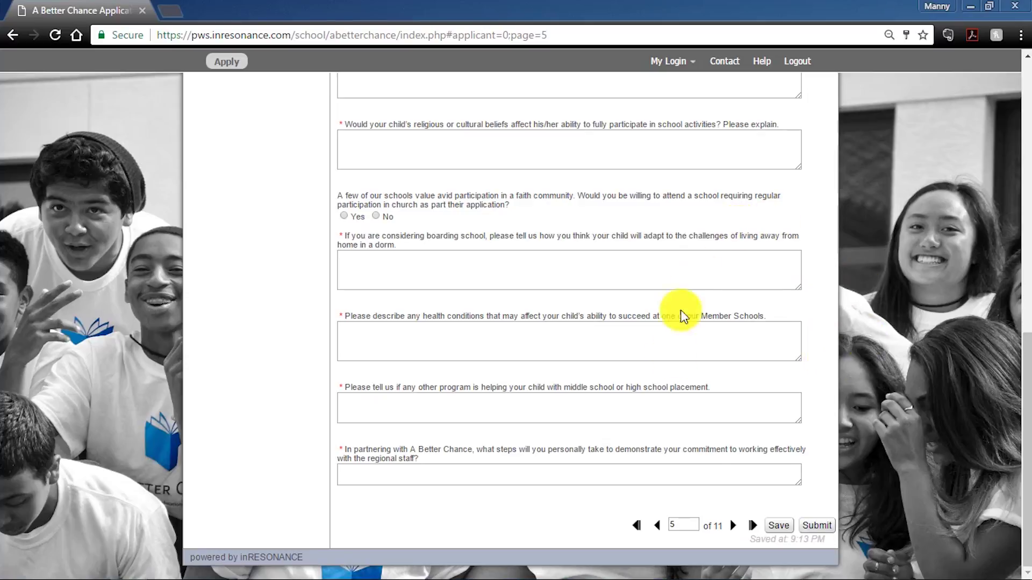
click(733, 527)
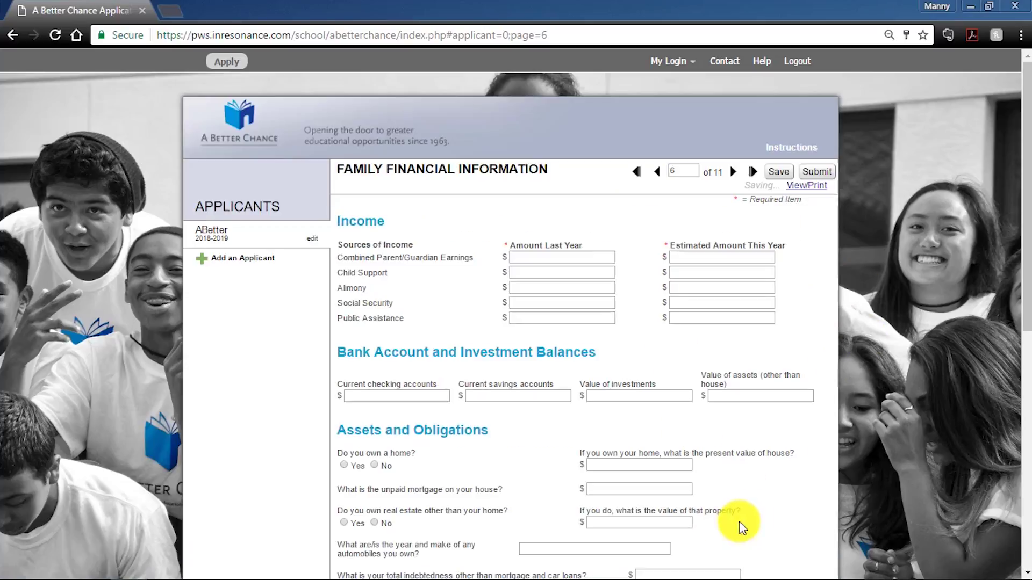
scroll(832, 314, down, 1)
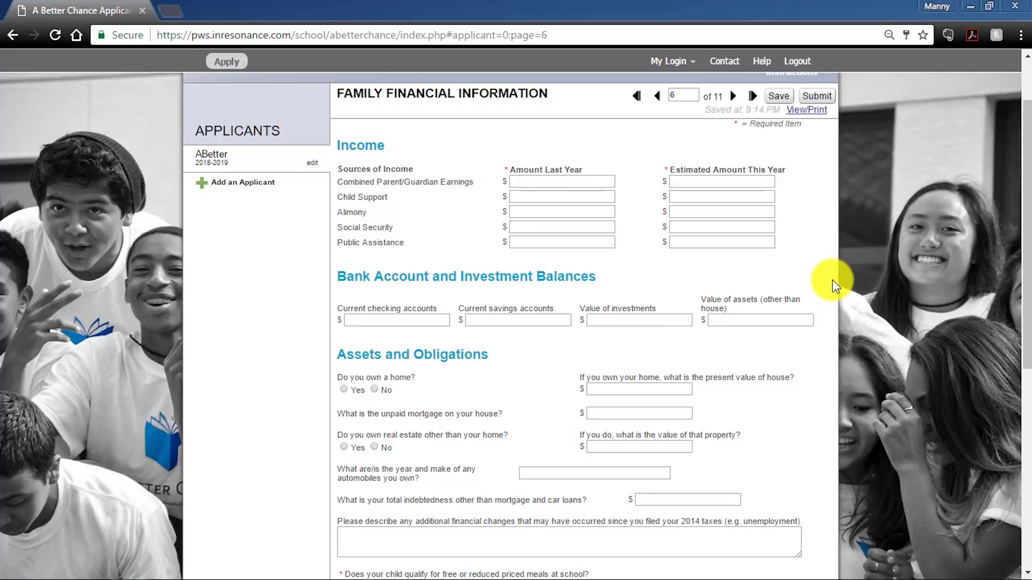
scroll(830, 273, down, 4)
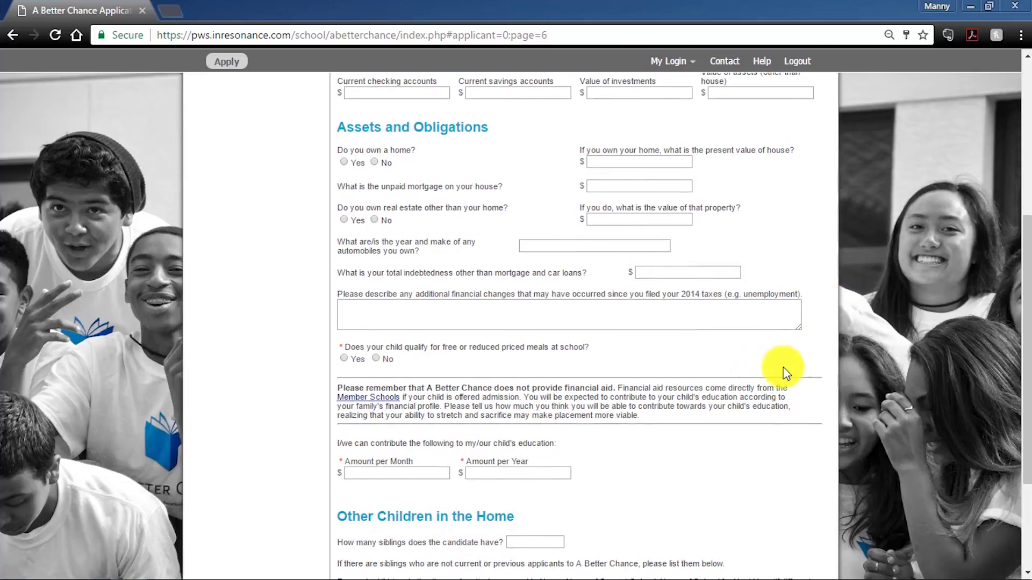
scroll(776, 244, down, 1)
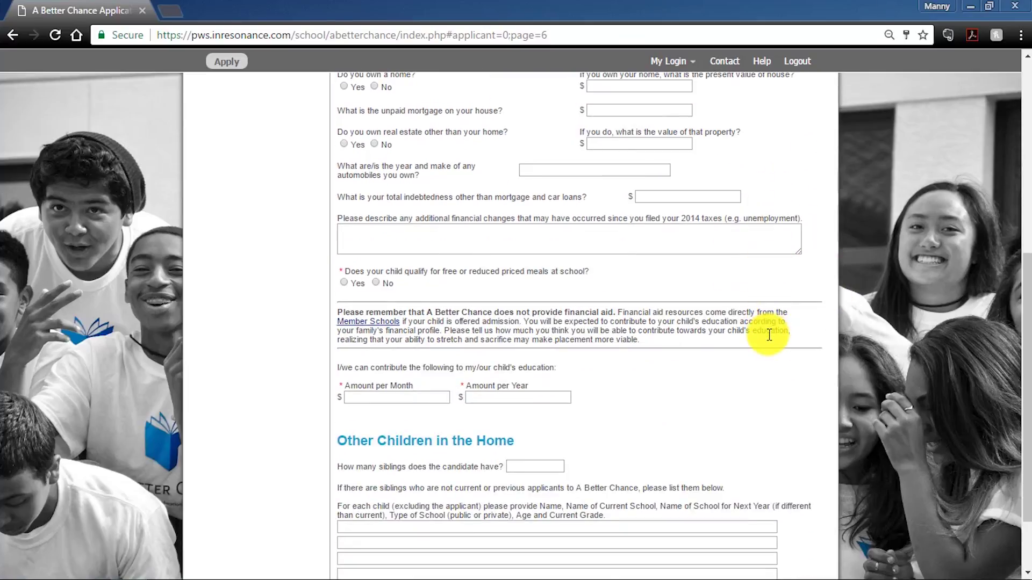
scroll(771, 343, down, 1)
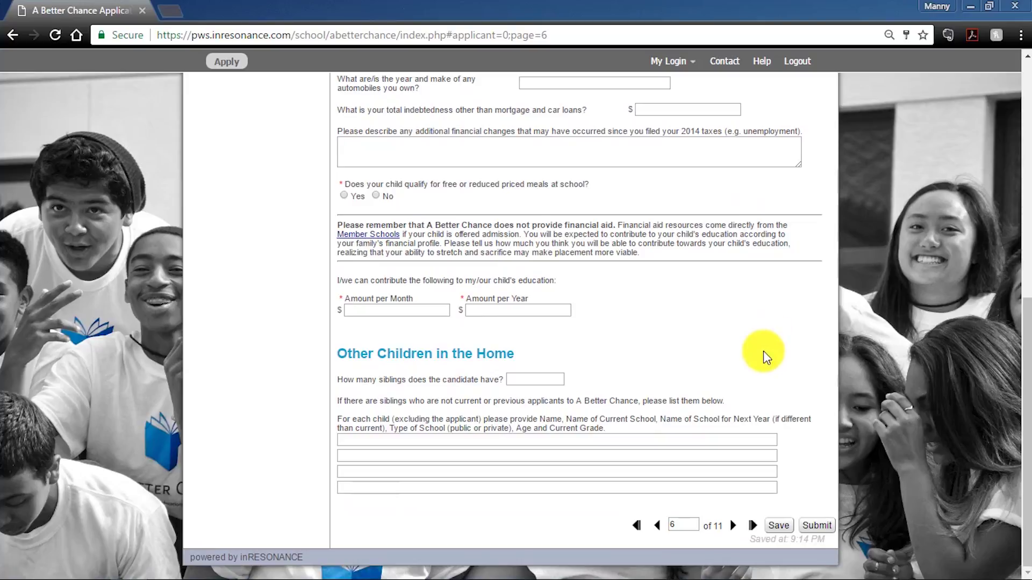
- Advance to the Parent/Guardian Pledge page and look through it
click(733, 526)
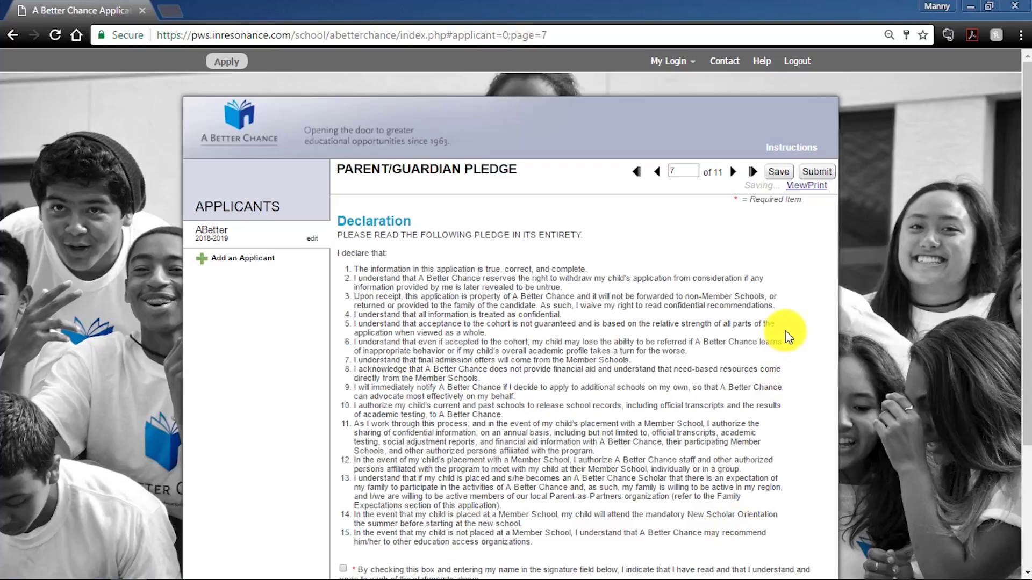
scroll(763, 328, down, 2)
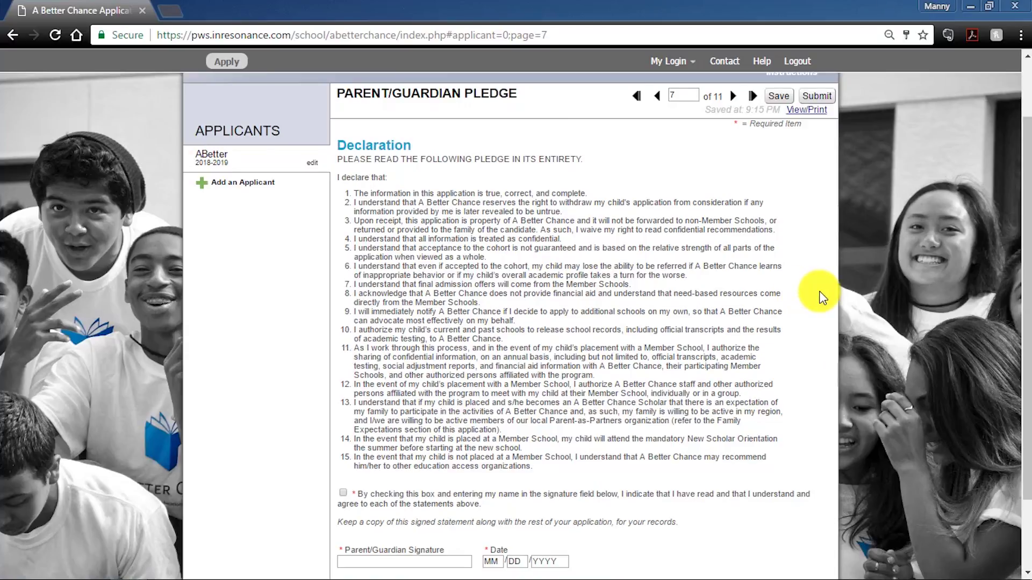
scroll(816, 296, down, 2)
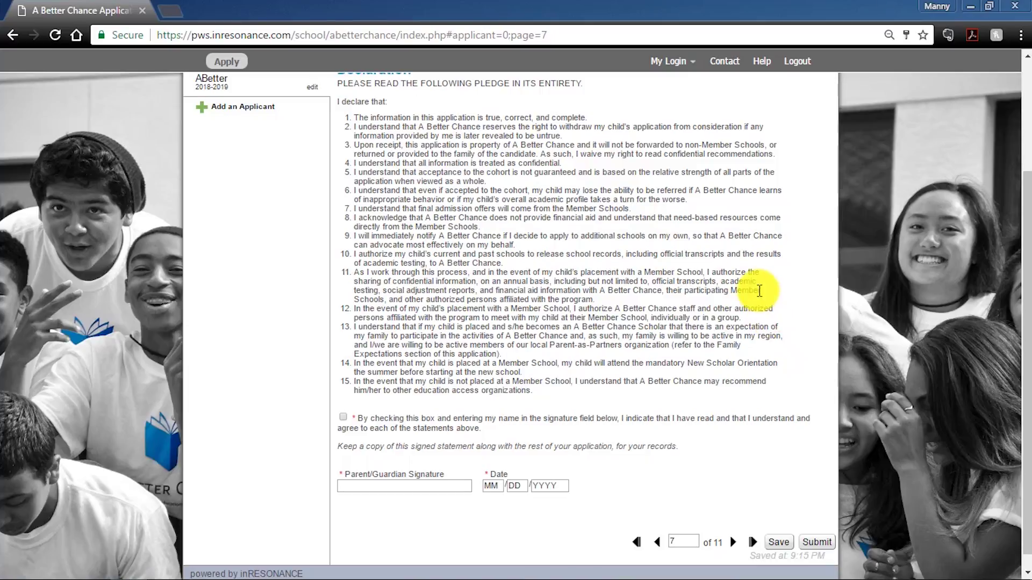
scroll(583, 455, down, 1)
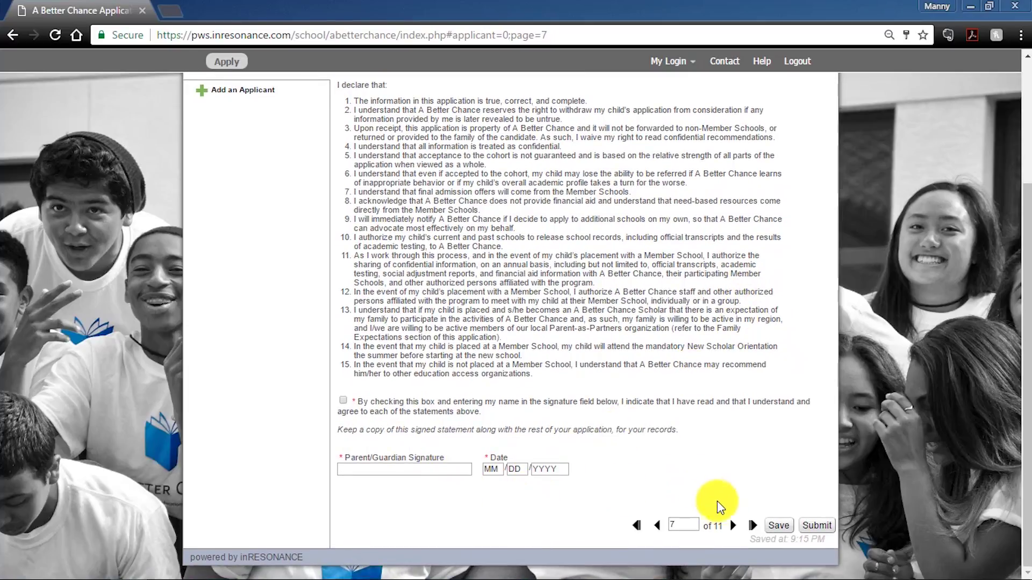
- Review the Activities and Interests tables on page 8, then continue to page 9, Academics
click(733, 525)
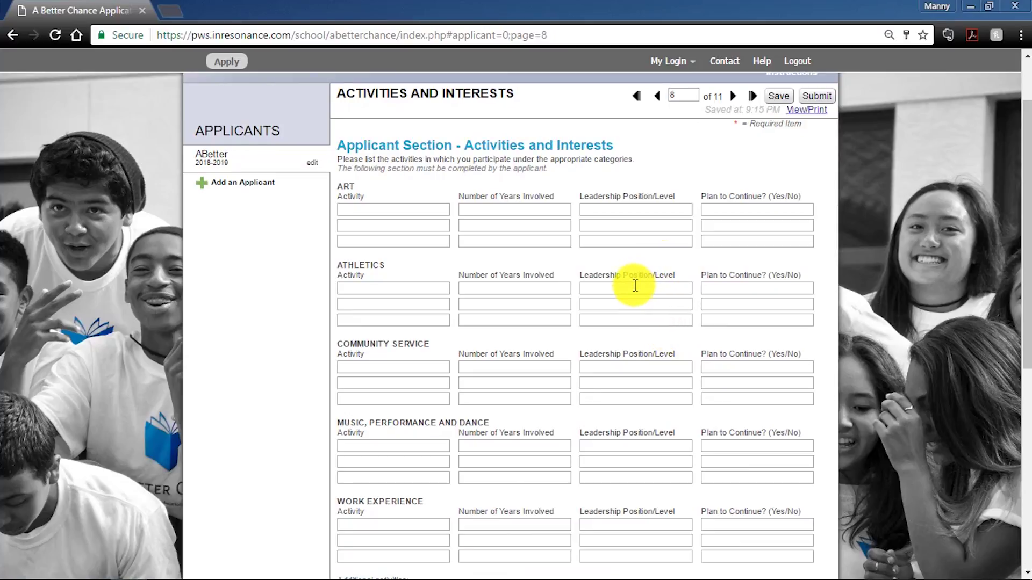
scroll(616, 303, down, 1)
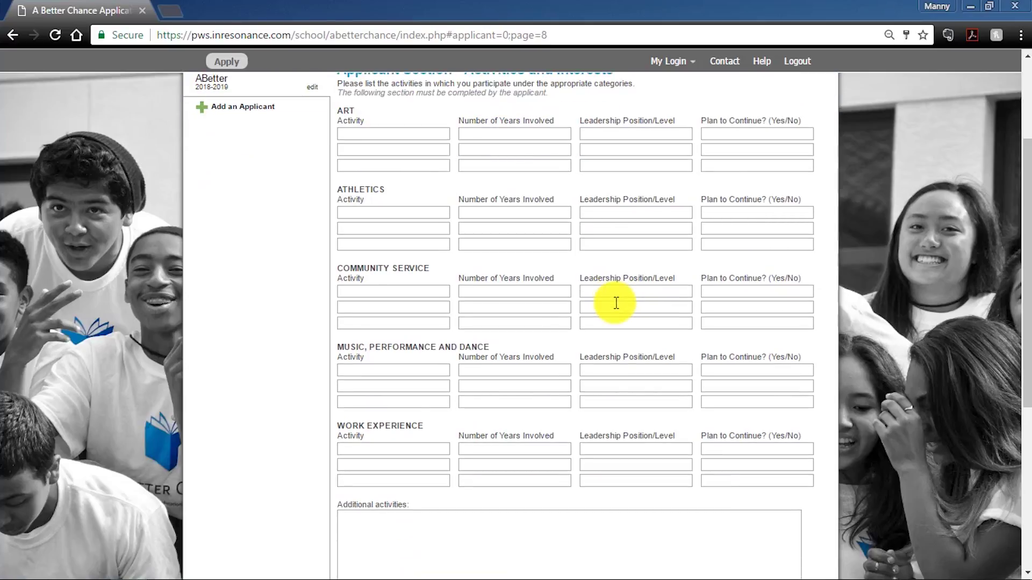
scroll(617, 303, up, 1)
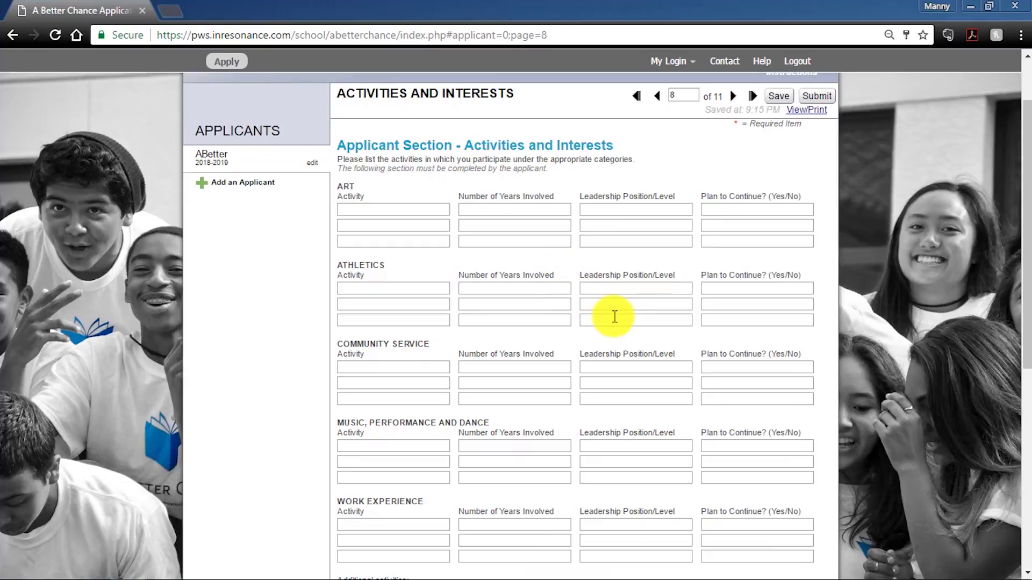
scroll(614, 316, down, 2)
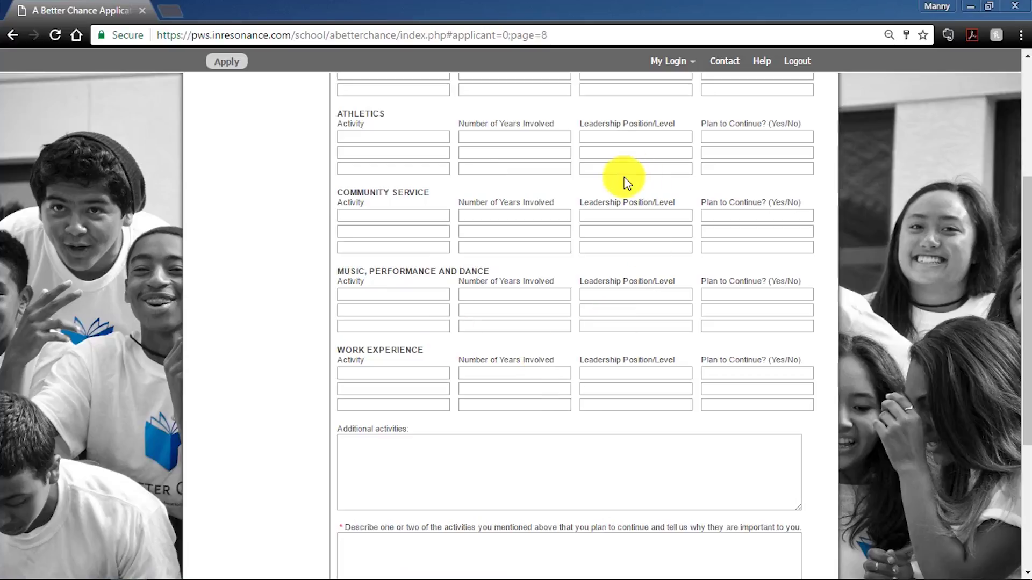
scroll(627, 183, up, 1)
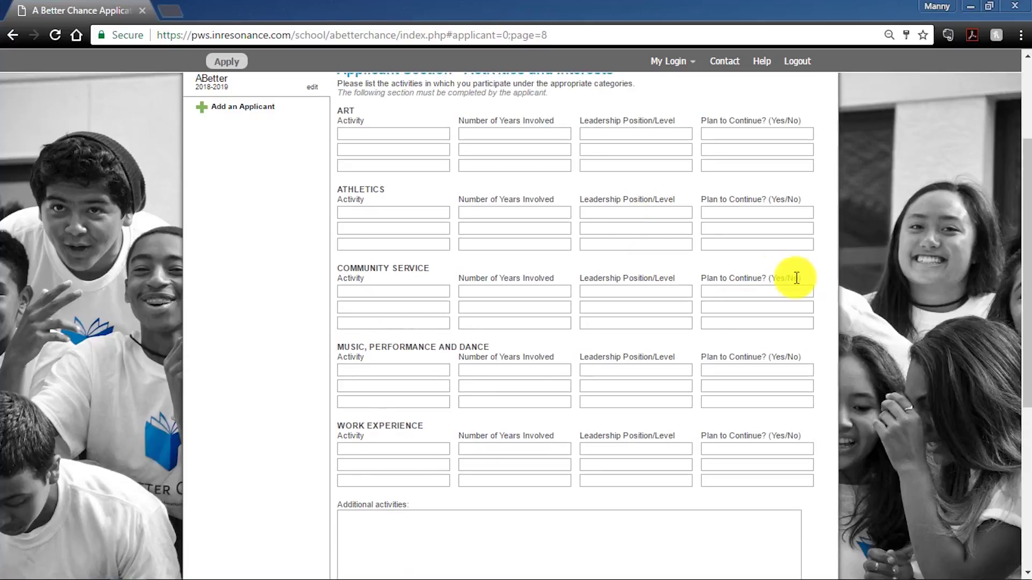
scroll(839, 319, down, 1)
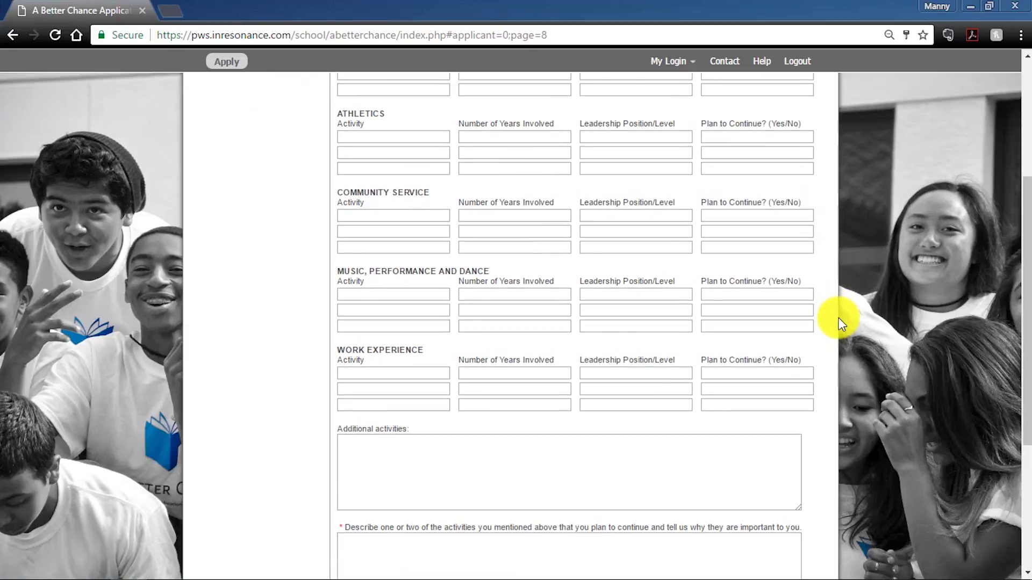
scroll(839, 319, down, 1)
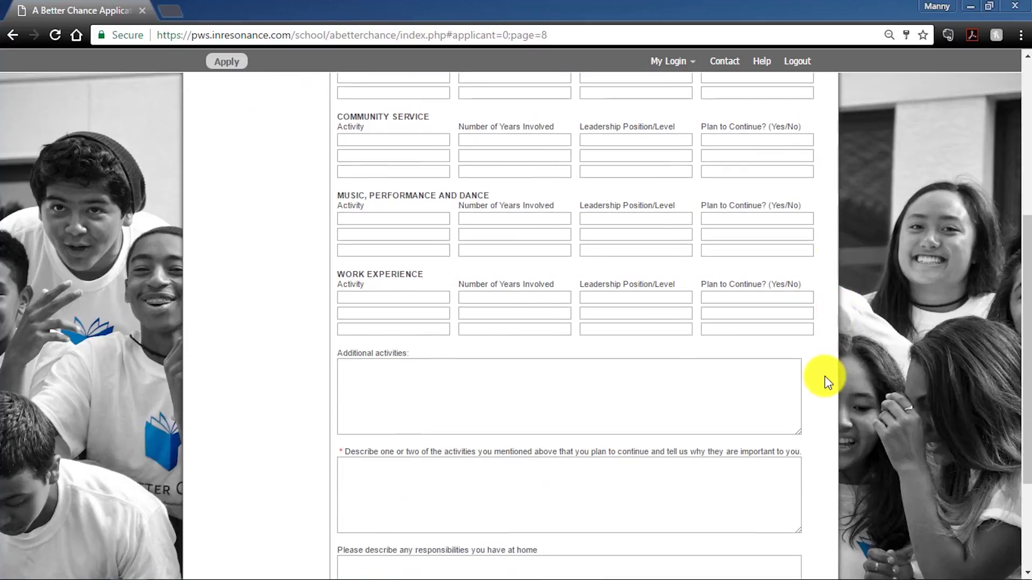
scroll(824, 377, down, 2)
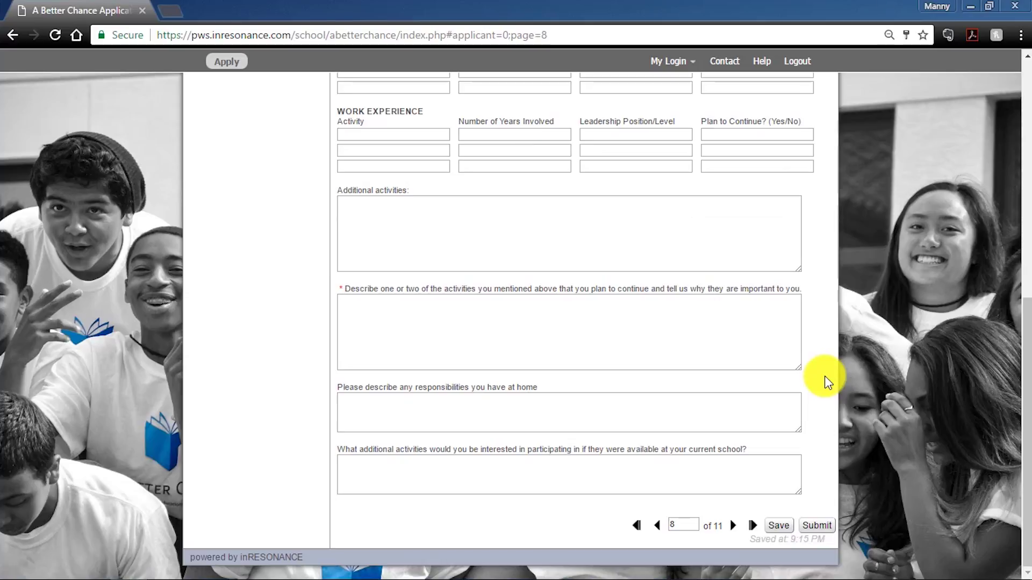
click(732, 527)
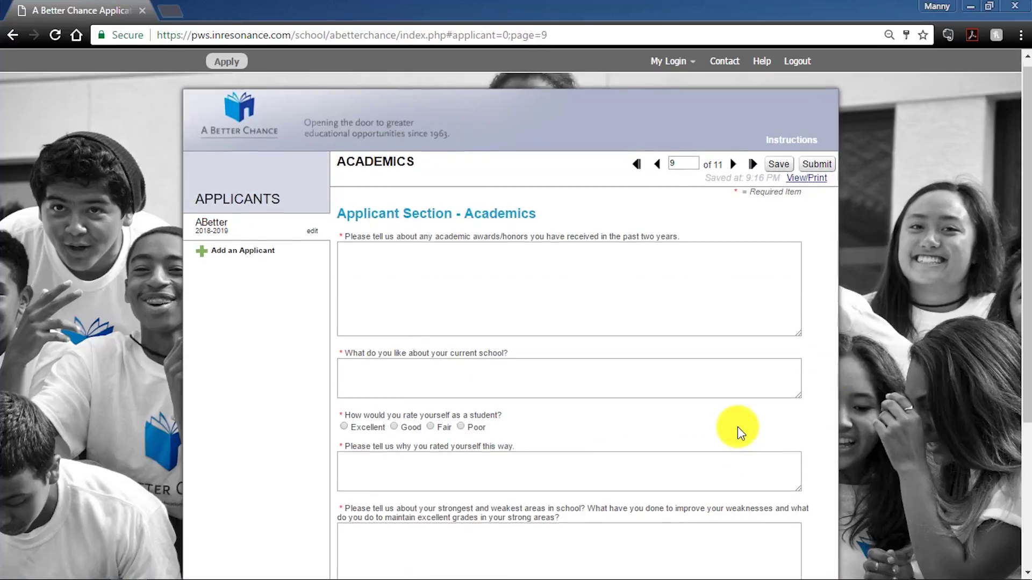
- Look through the Academics questions, clearing a stray text highlight in the heading
scroll(736, 428, down, 3)
scroll(833, 294, up, 1)
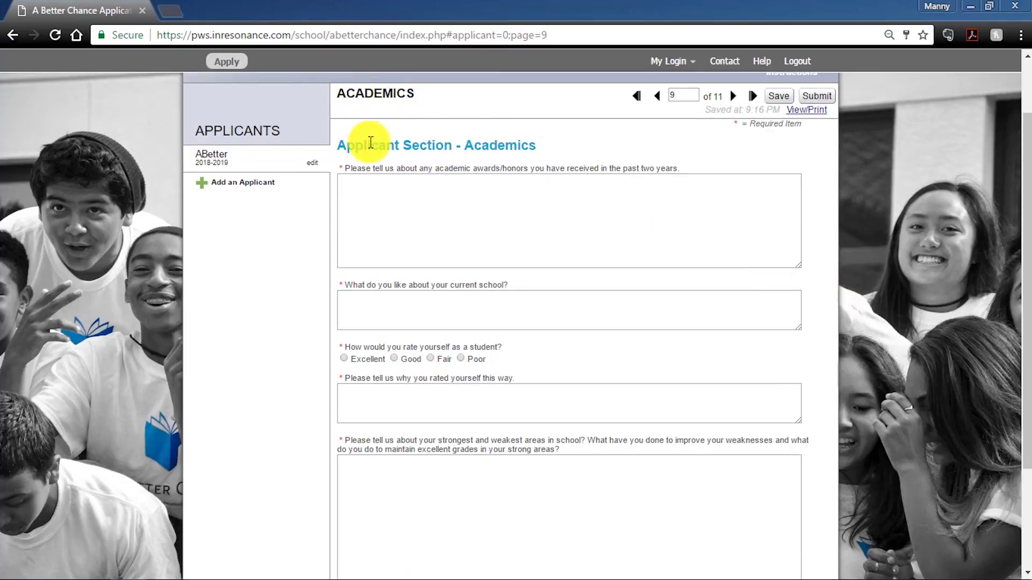
drag(356, 146, 428, 149)
click(510, 160)
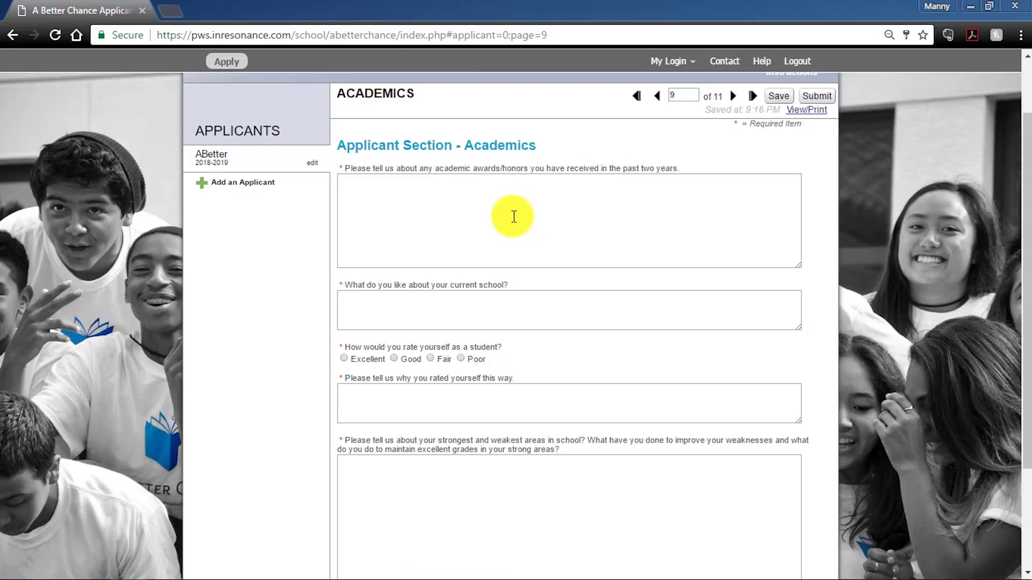
scroll(514, 210, down, 3)
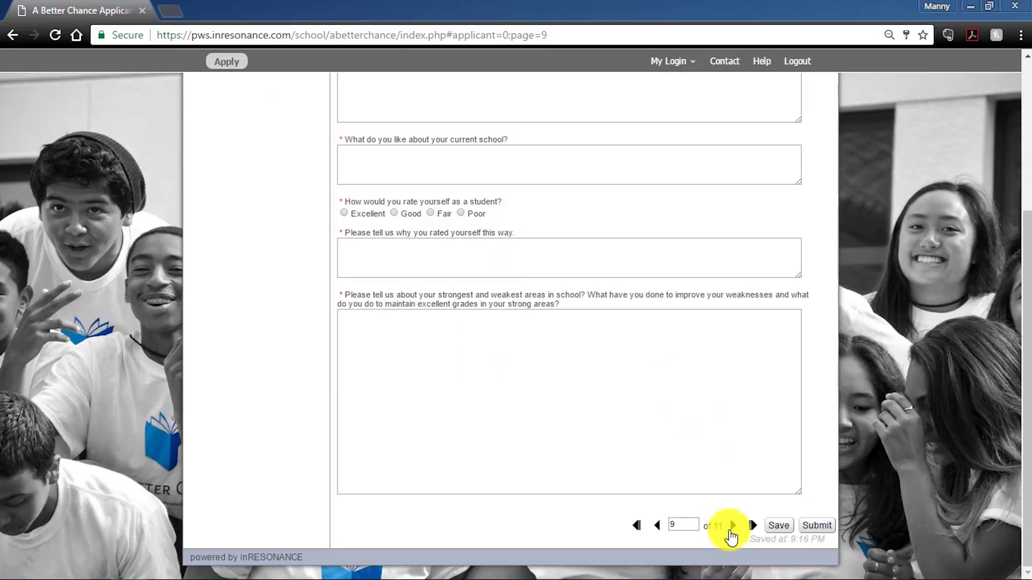
- Advance to page 10, Short Answers, and review the blank sentence-completion prompts
click(732, 525)
scroll(655, 385, down, 3)
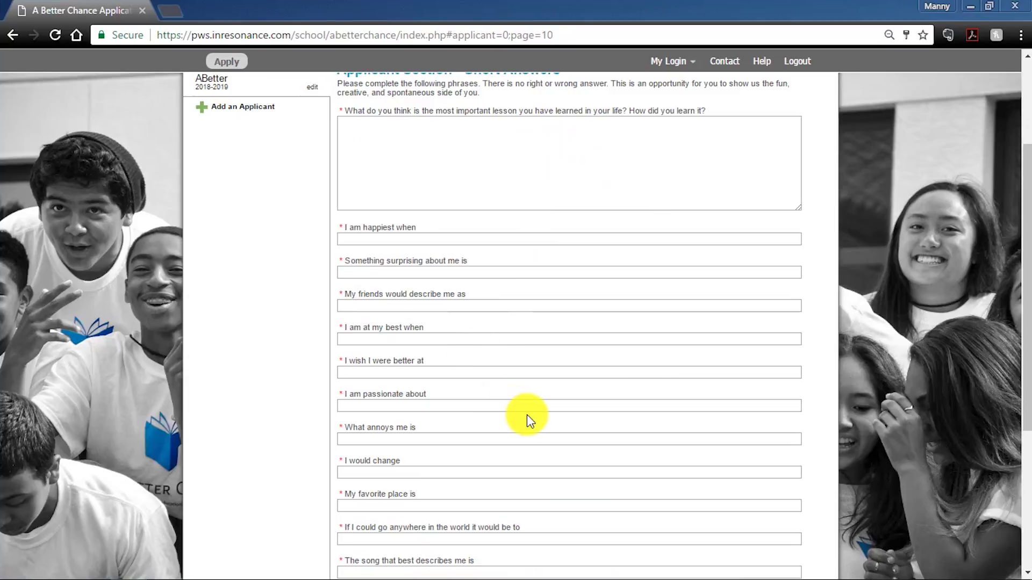
scroll(527, 414, down, 2)
scroll(525, 404, down, 3)
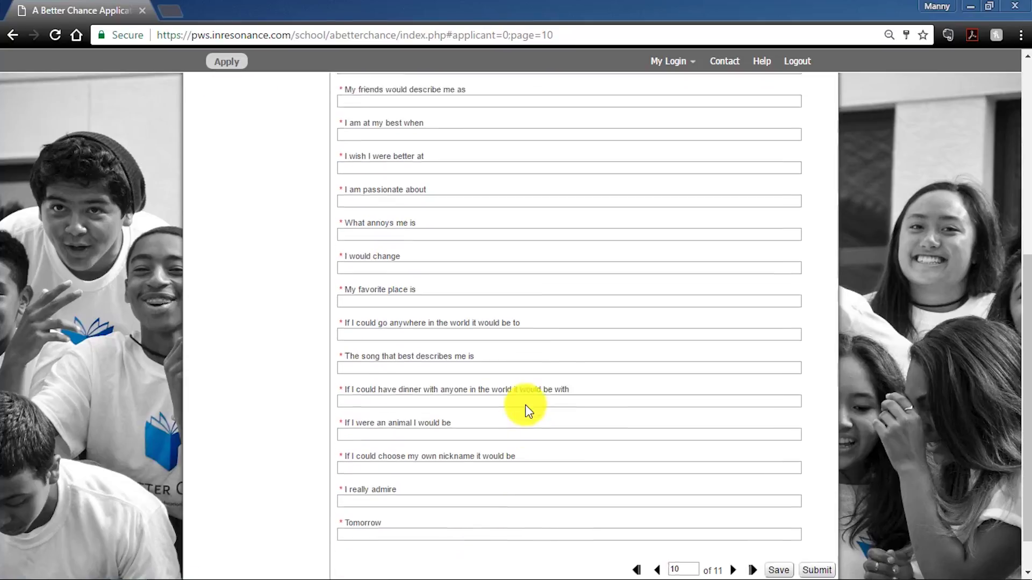
scroll(437, 281, up, 6)
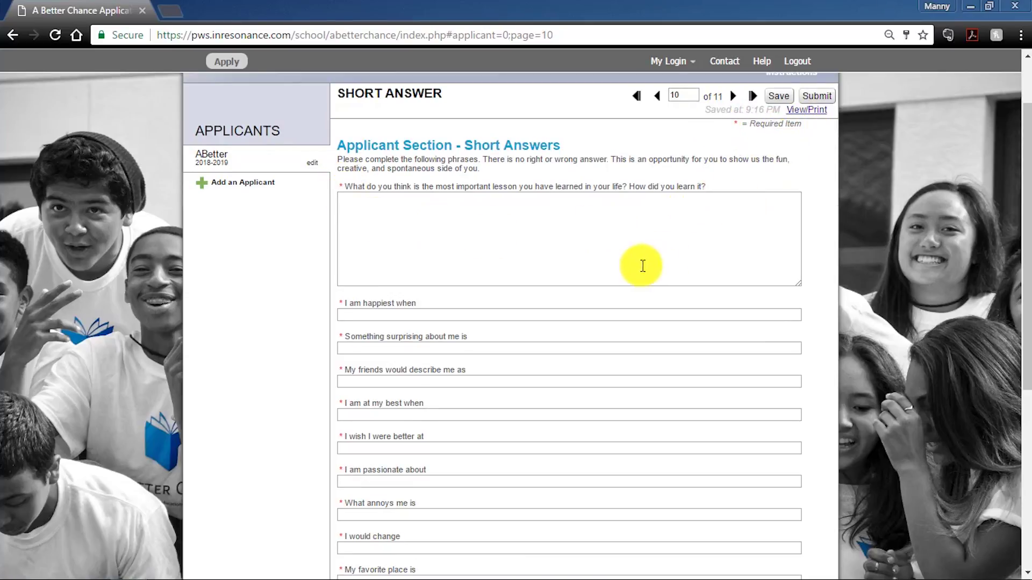
scroll(627, 267, down, 6)
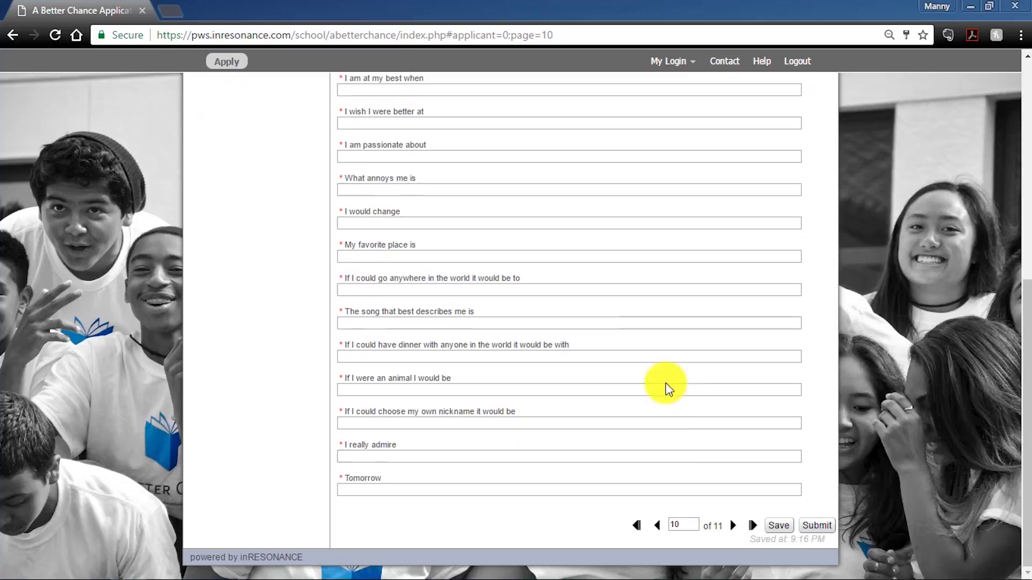
- Advance to page 11, the Essay Question, and scroll down to the empty essay box
click(733, 525)
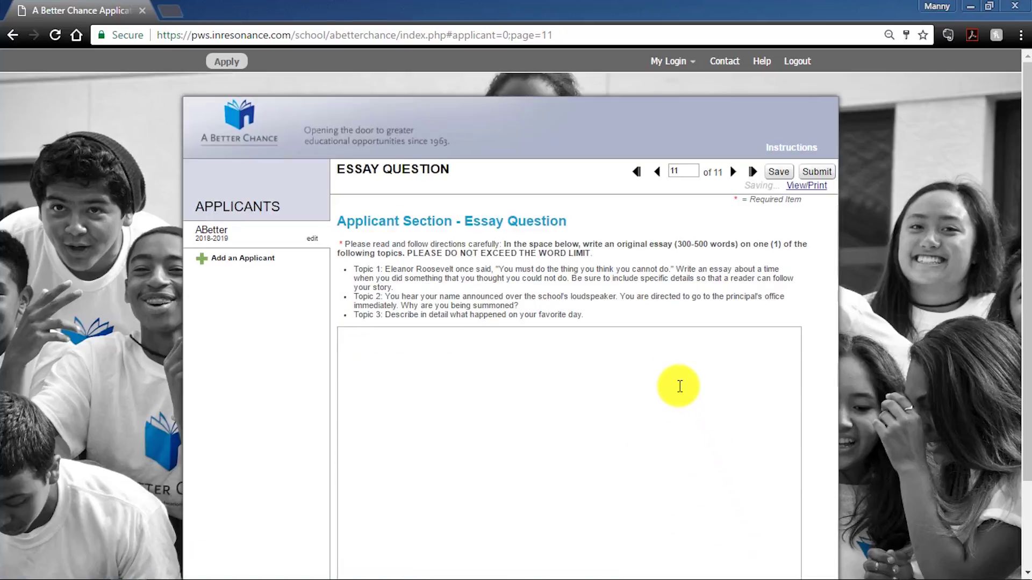
scroll(675, 385, down, 1)
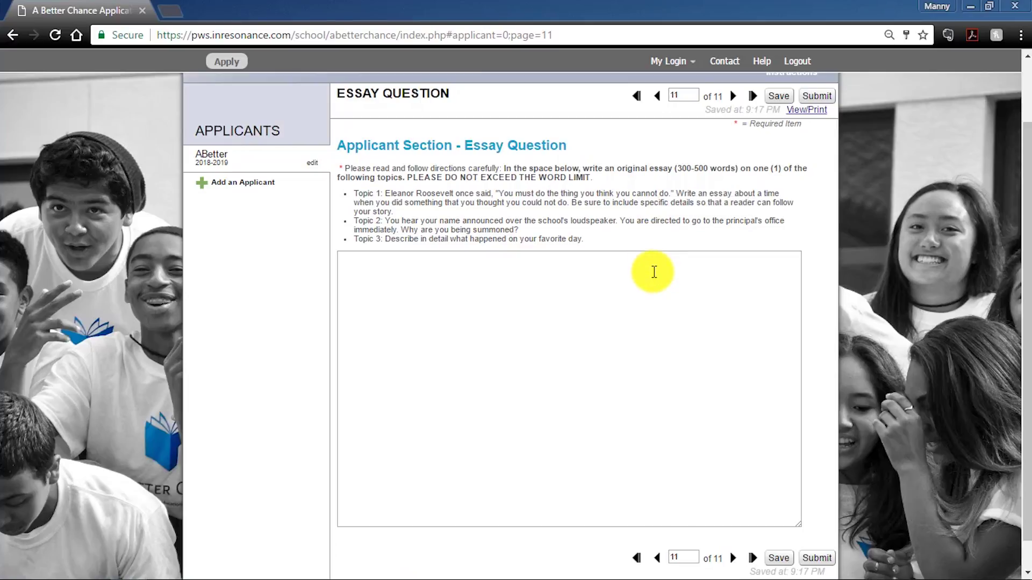
scroll(654, 272, down, 1)
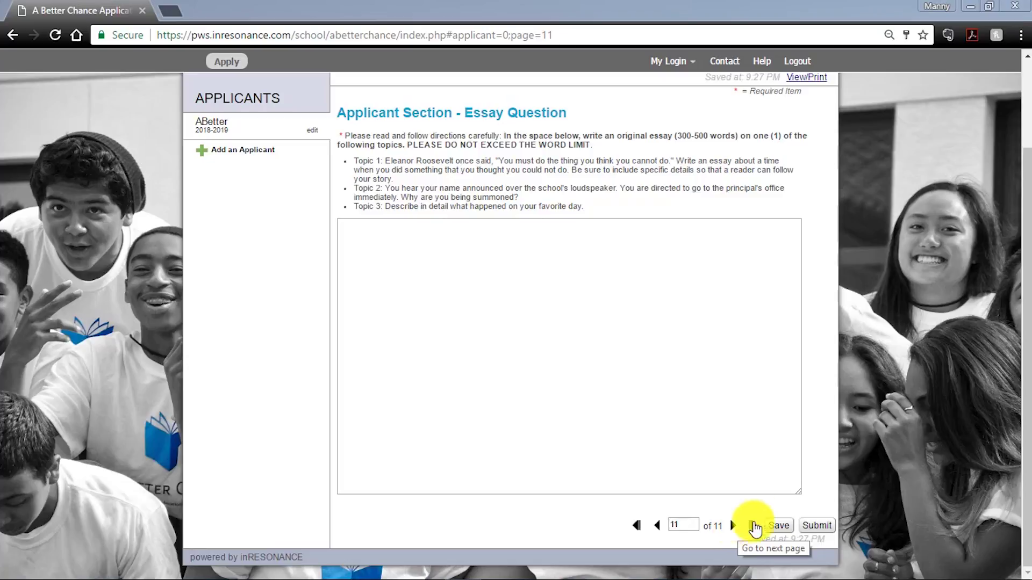
click(817, 527)
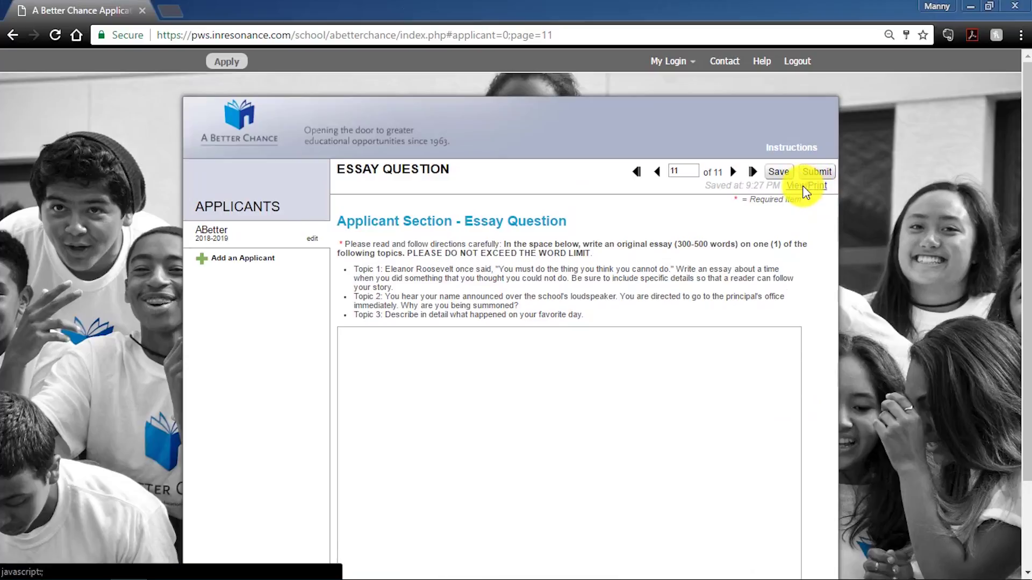
click(804, 186)
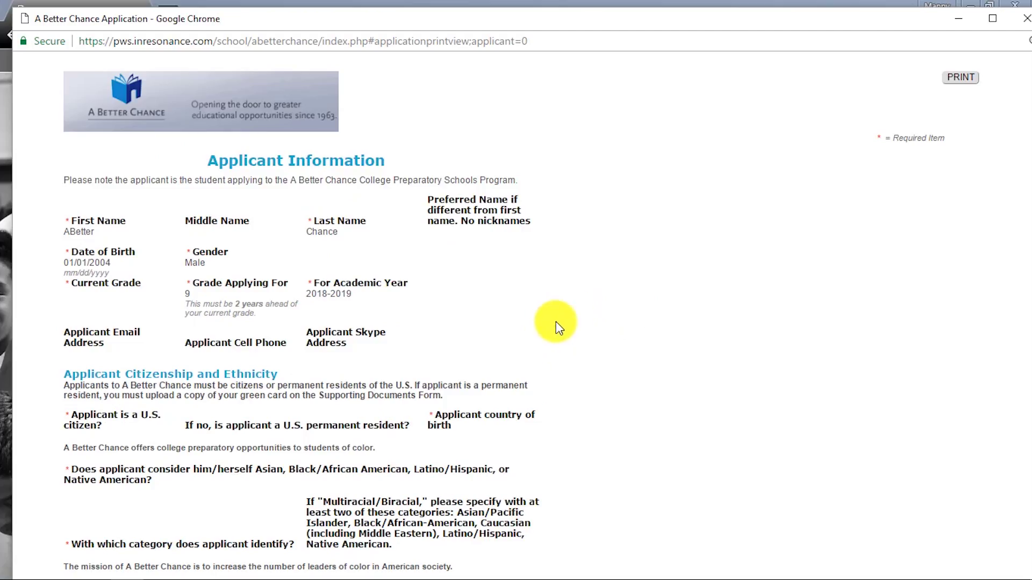
scroll(446, 293, down, 8)
scroll(502, 287, up, 8)
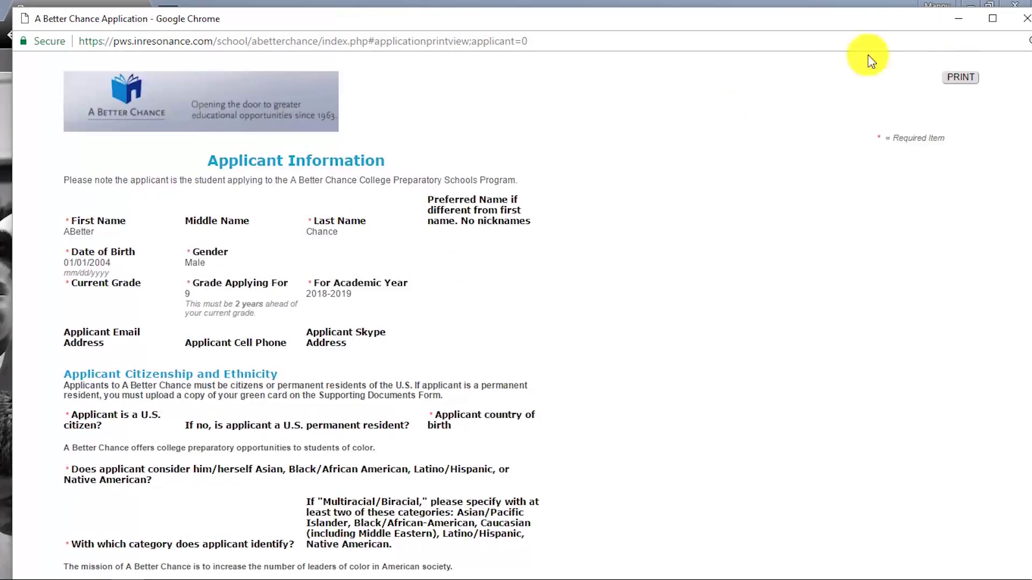
click(1026, 18)
scroll(653, 333, down, 3)
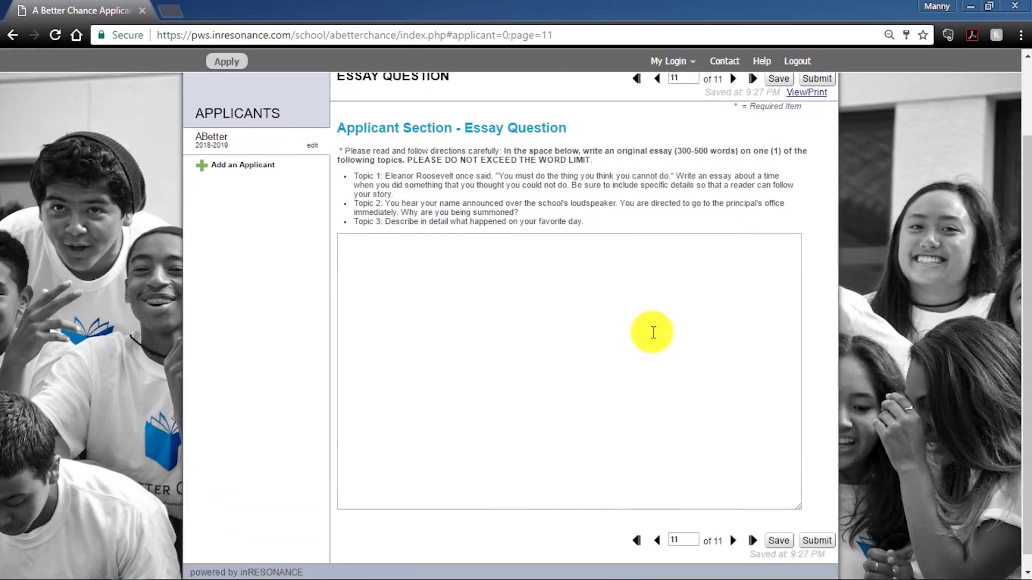
- Go back to Action Items through the applicant's sidebar entry and choose Complete Form for Supporting Documents
scroll(752, 463, up, 3)
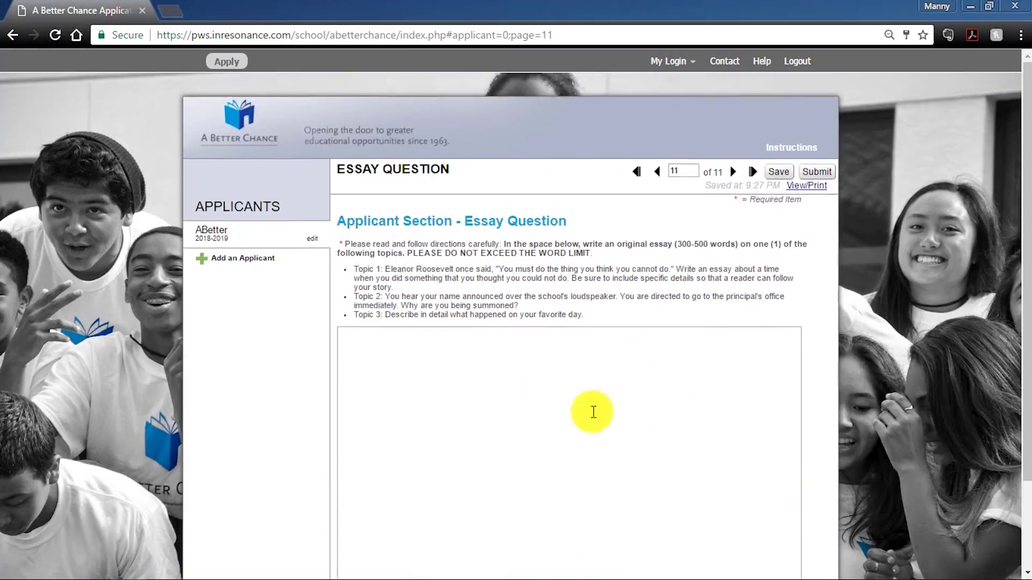
click(213, 234)
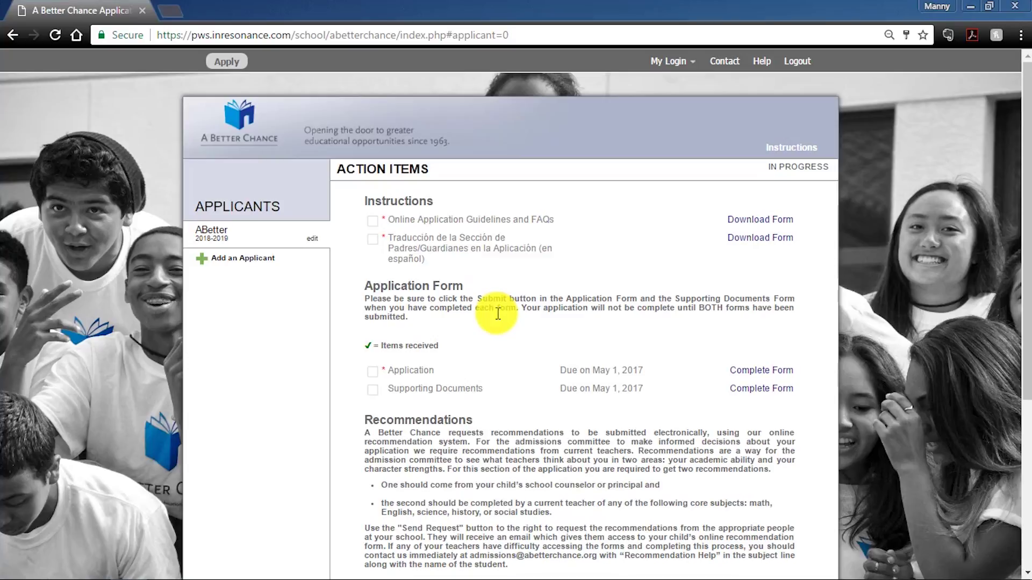
scroll(528, 346, down, 1)
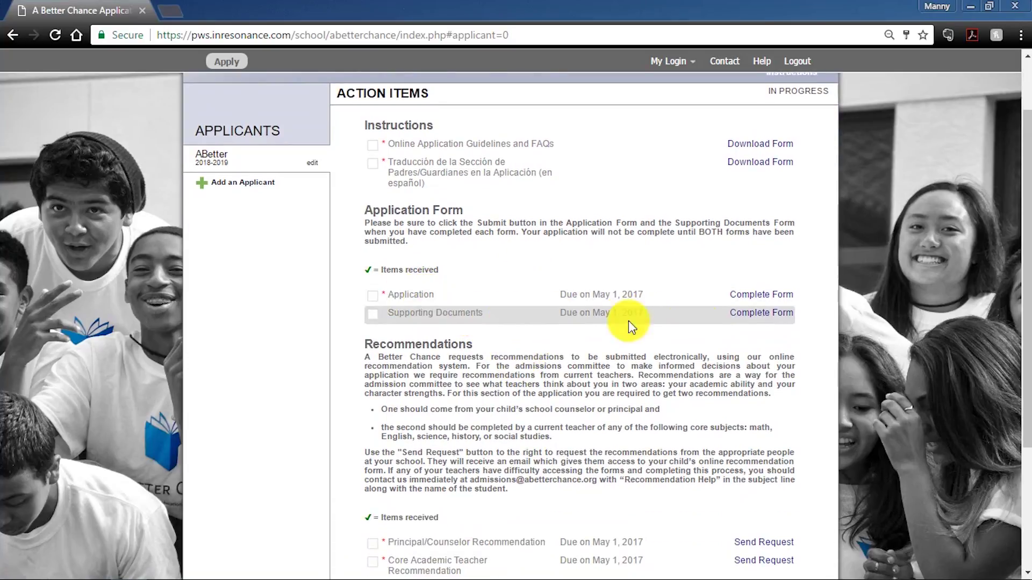
click(744, 314)
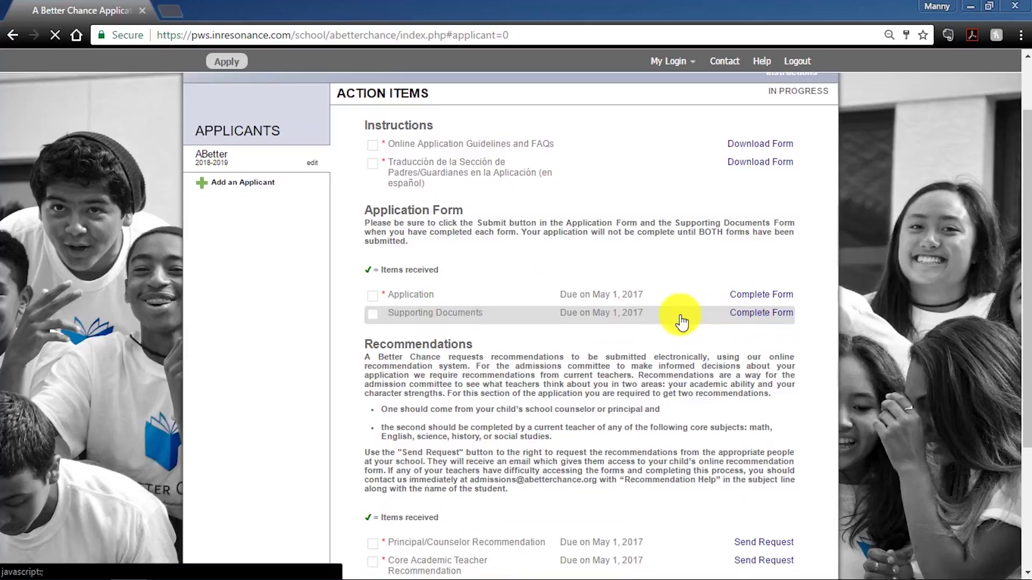
scroll(629, 300, down, 3)
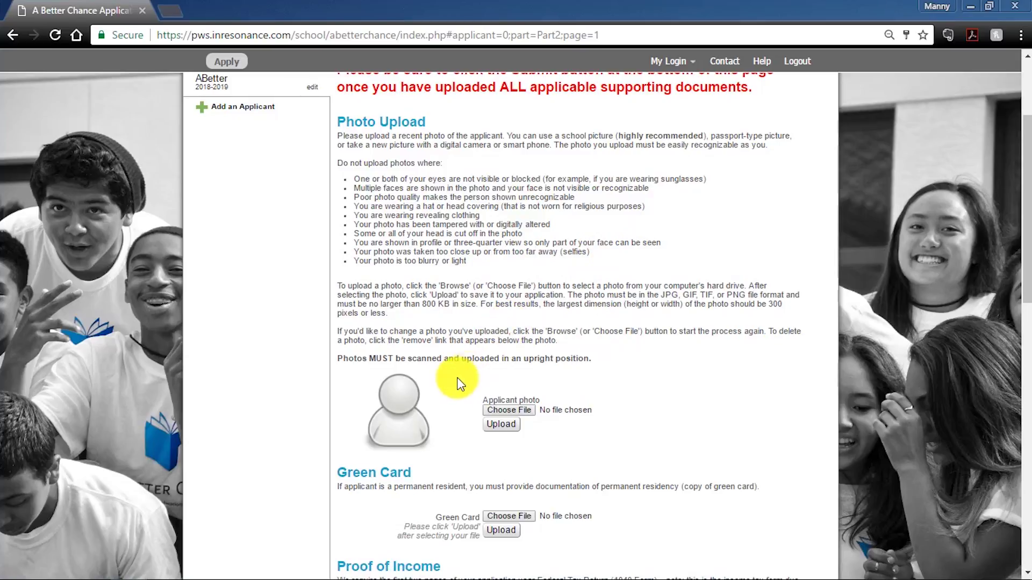
scroll(456, 383, down, 2)
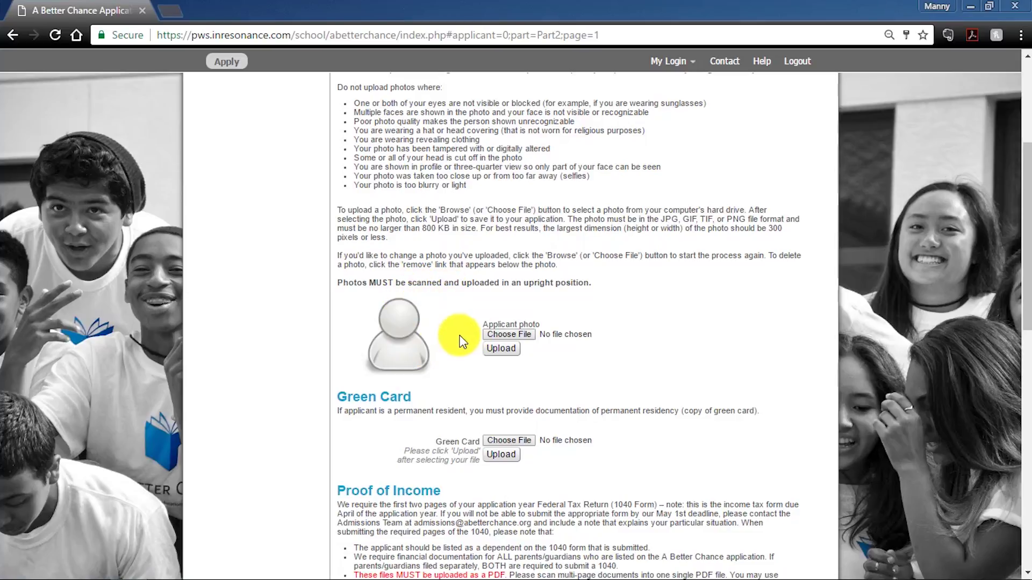
scroll(484, 333, up, 1)
scroll(705, 342, down, 1)
scroll(704, 343, down, 3)
scroll(645, 301, down, 1)
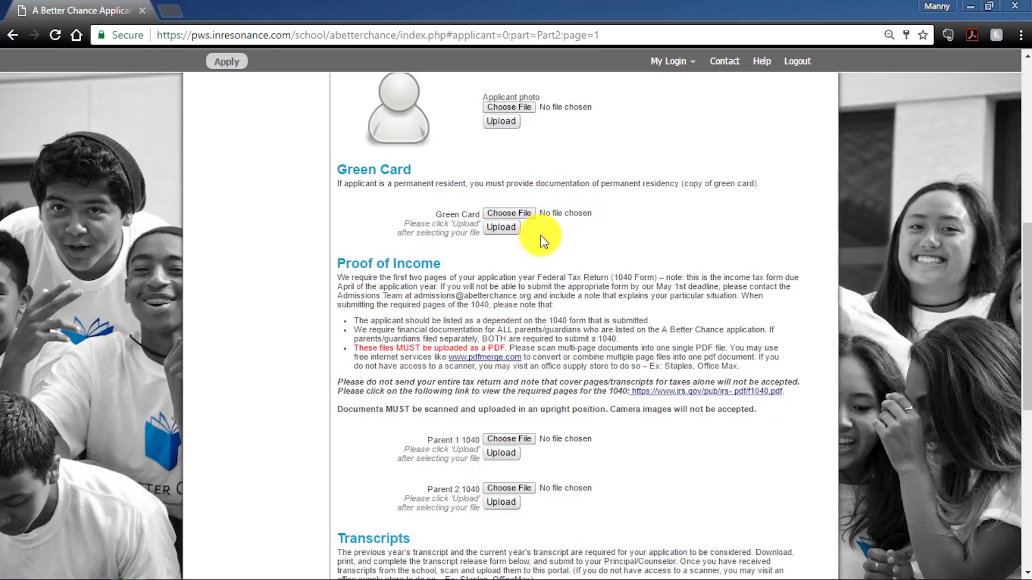
click(507, 240)
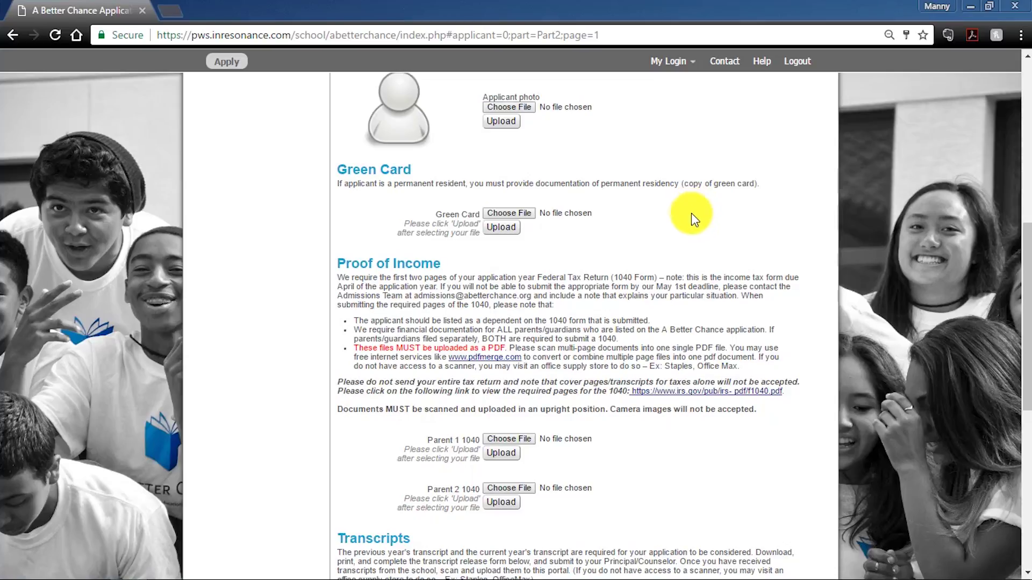
scroll(676, 217, down, 3)
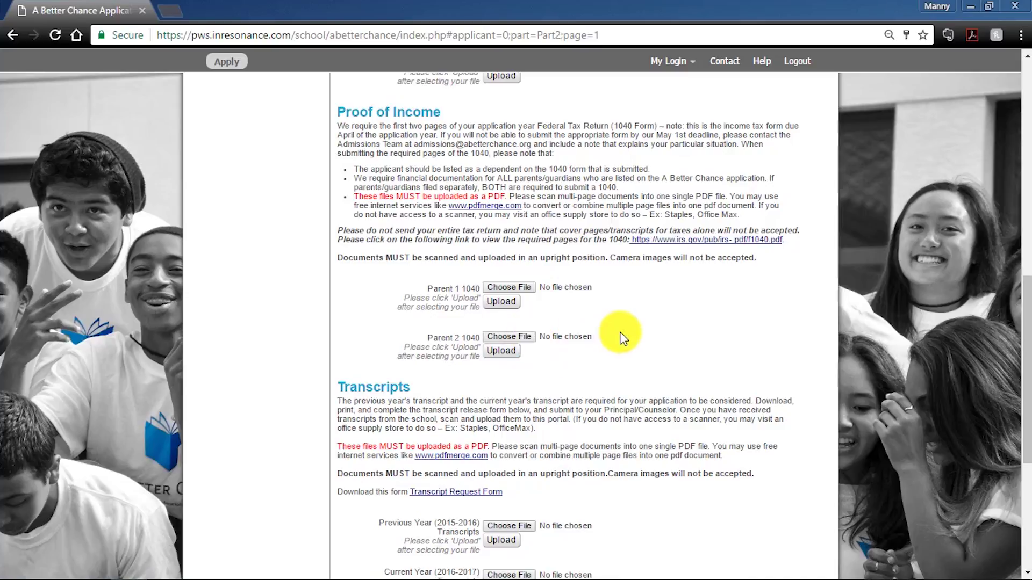
- Review the File Uploads form top to bottom, then return to the ABetter applicant's Action Items
scroll(648, 324, down, 4)
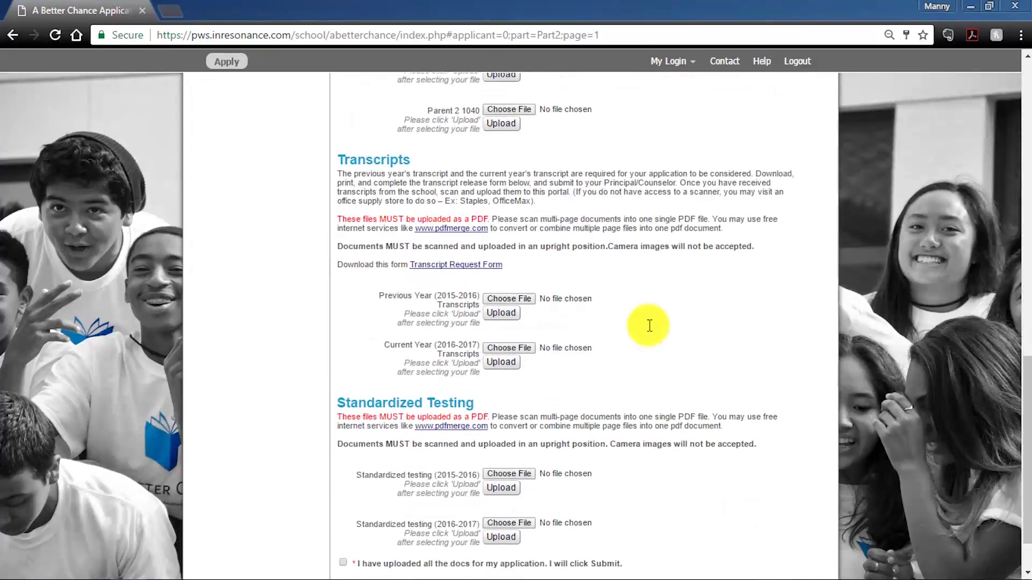
scroll(648, 325, down, 1)
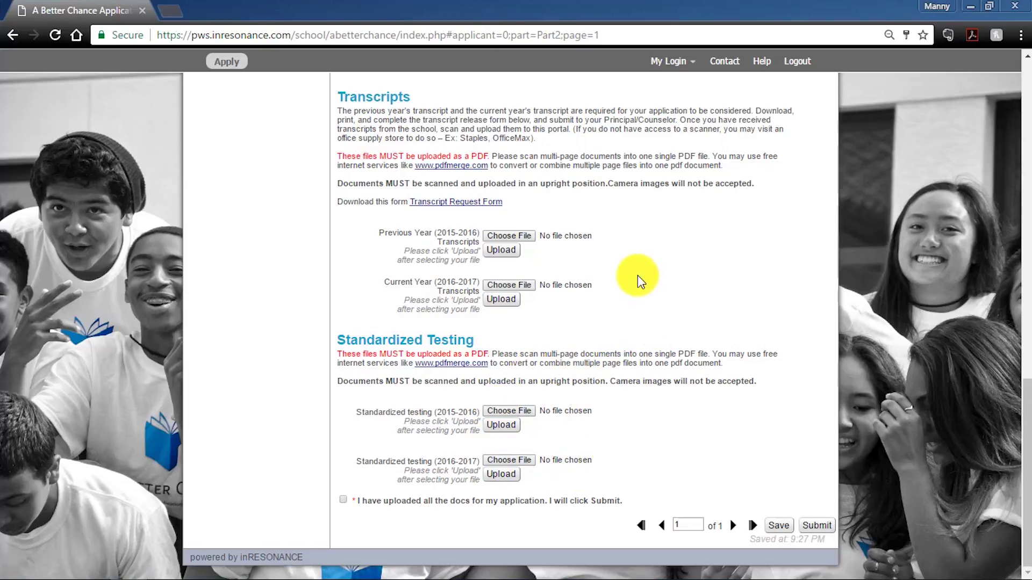
scroll(679, 269, up, 7)
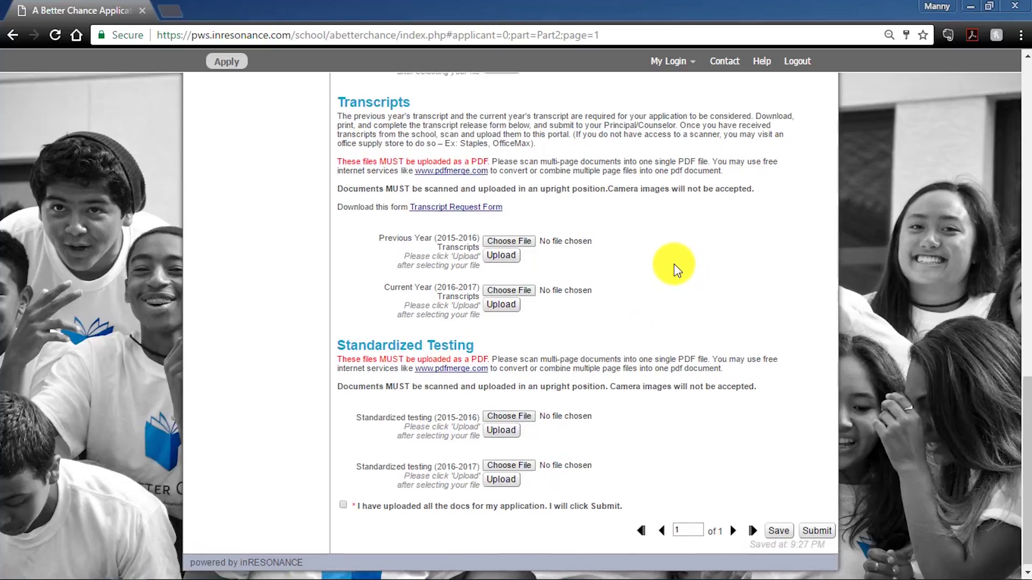
scroll(670, 283, down, 7)
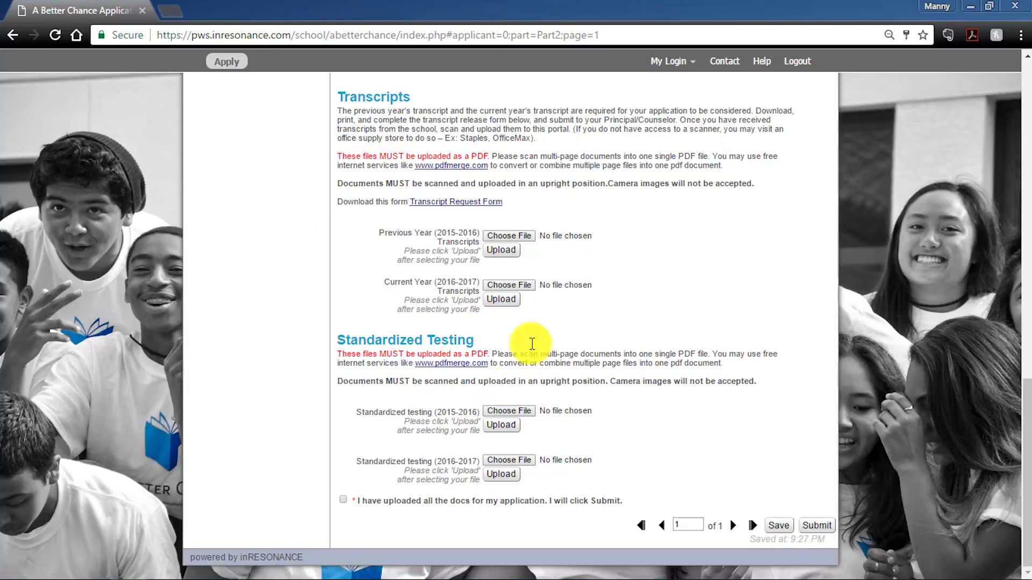
scroll(471, 173, up, 2)
scroll(543, 301, down, 2)
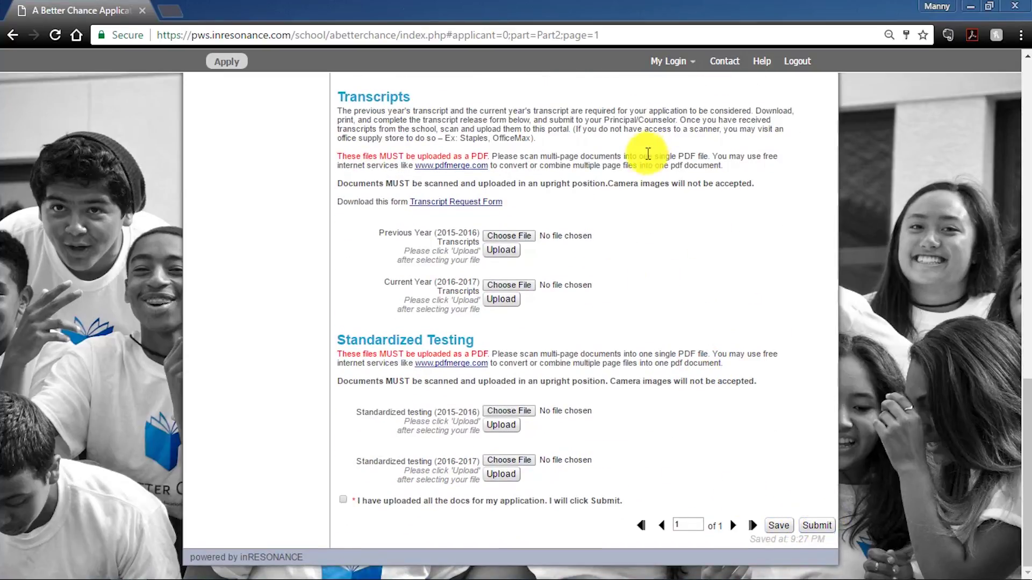
scroll(617, 223, up, 15)
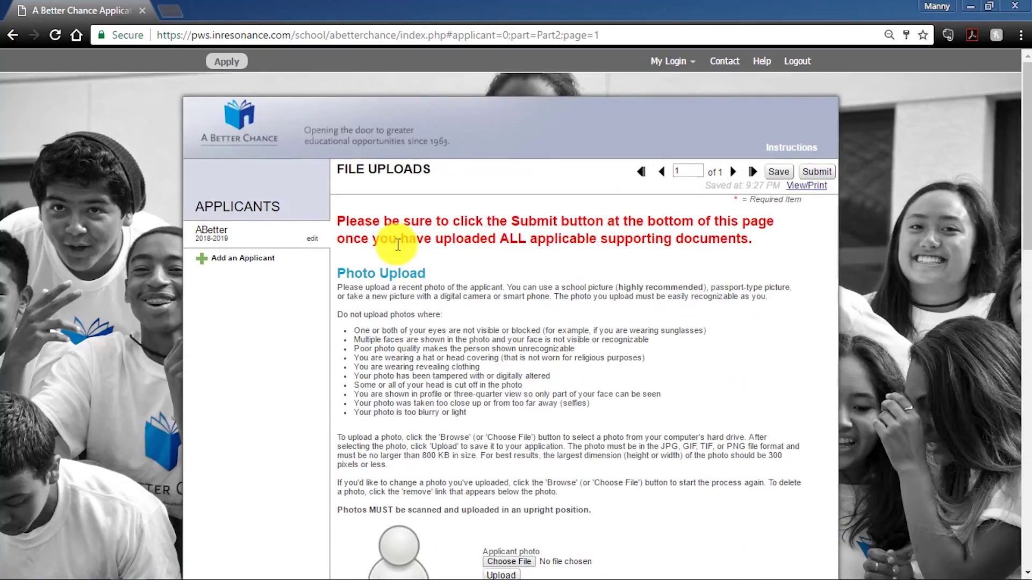
click(216, 238)
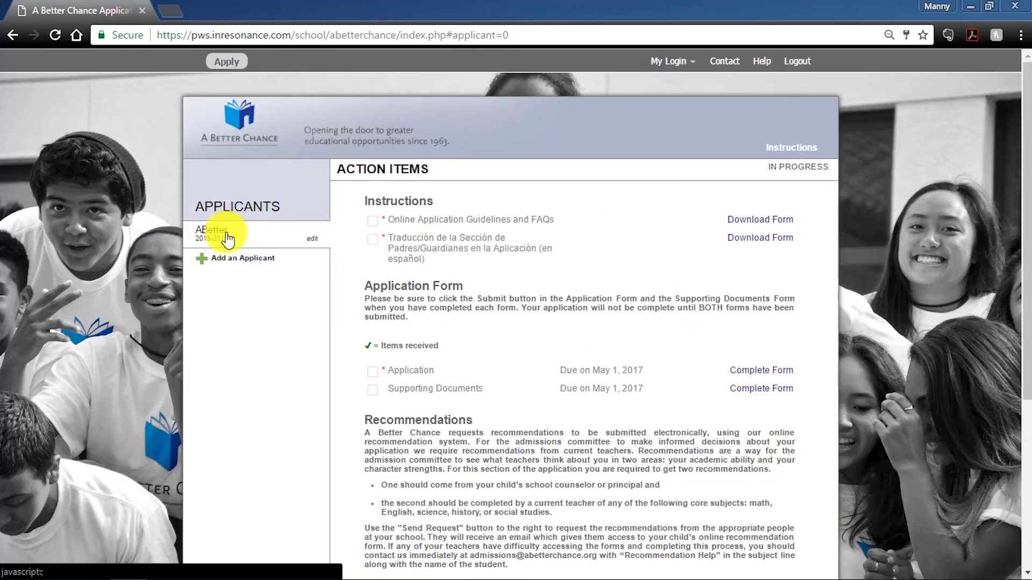
- Send a request for the Principal/Counselor Recommendation from the Recommendations section
scroll(537, 280, down, 3)
scroll(549, 292, down, 2)
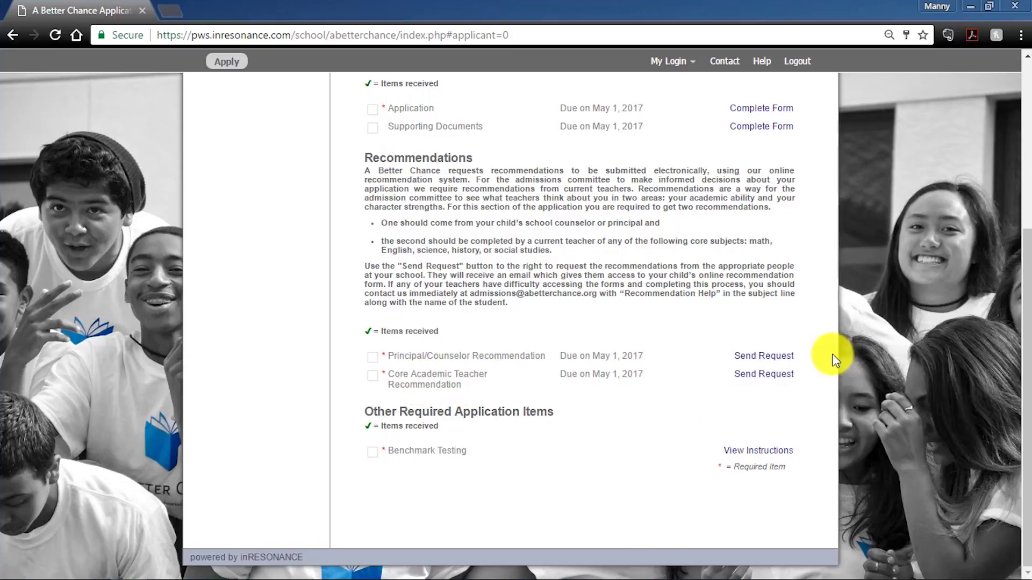
click(778, 357)
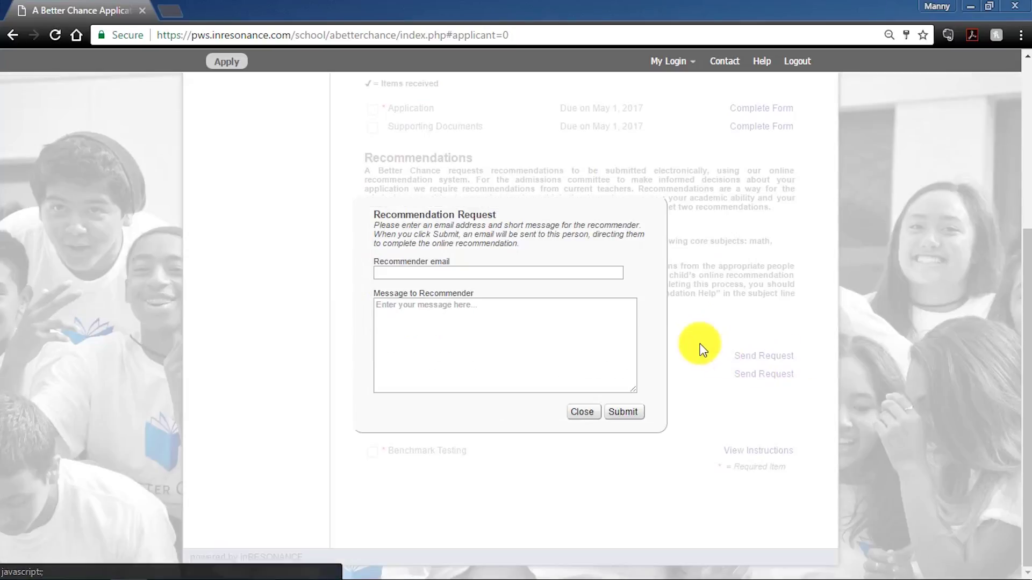
- Paste a prepared note into Message to Recommender, then close the Recommendation Request dialog without sending
click(466, 279)
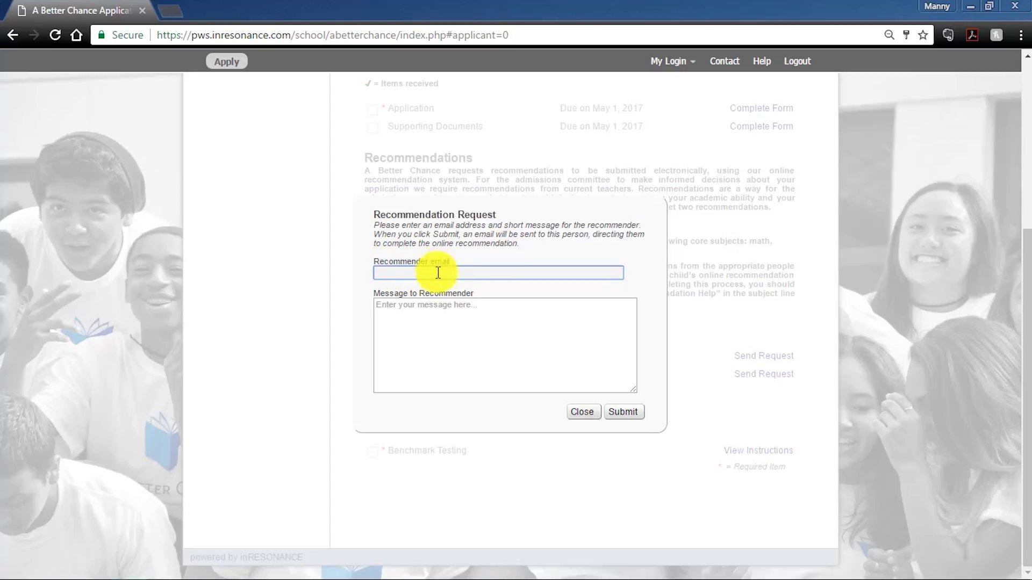
click(443, 308)
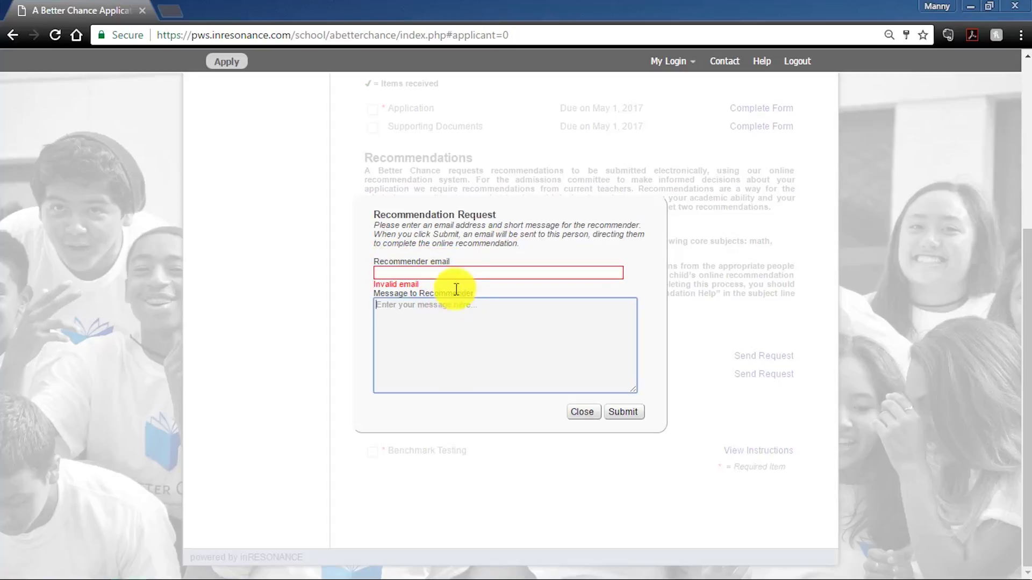
text(Hi Mr.Williams! This is (NAME) sending you a recommendation request. I'd love to get your input here and appreciate your support! Please let me know if you have any questions.)
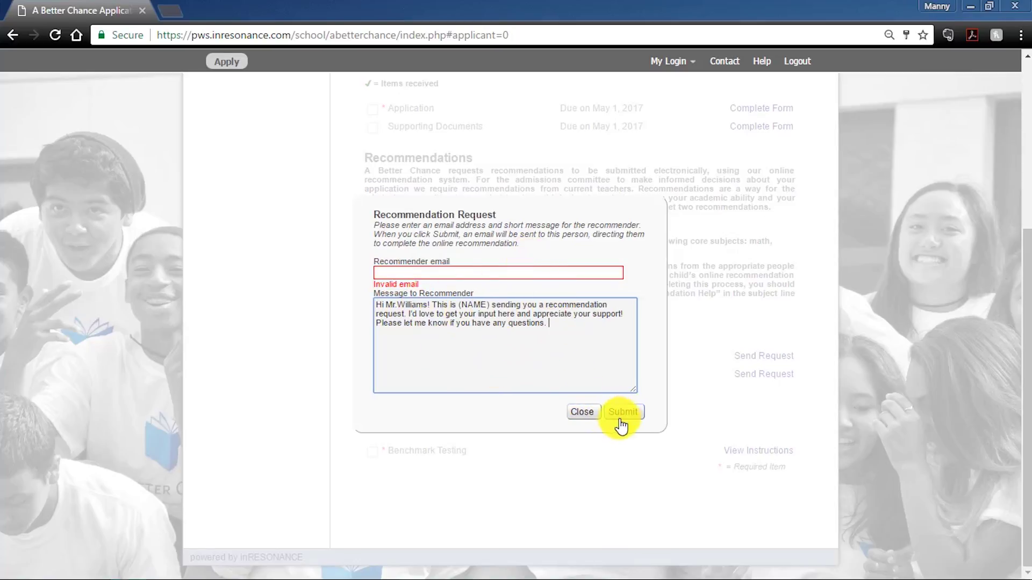
click(575, 418)
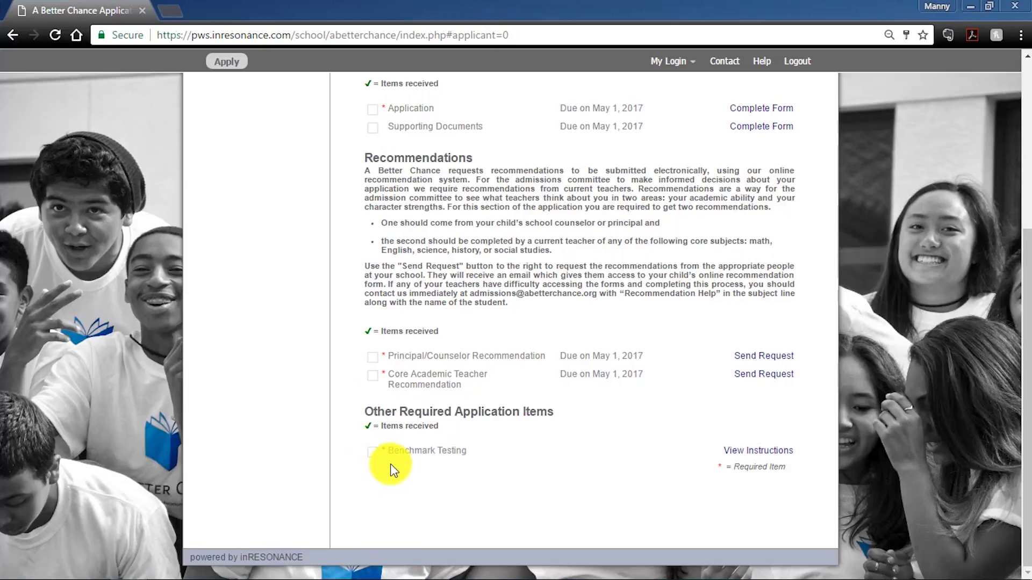
scroll(524, 424, up, 4)
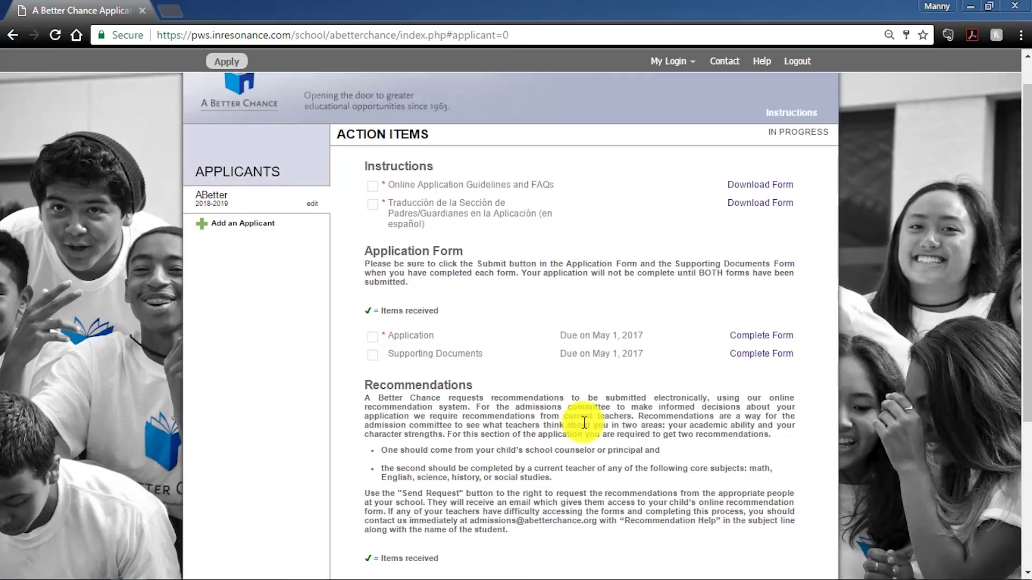
scroll(584, 423, down, 3)
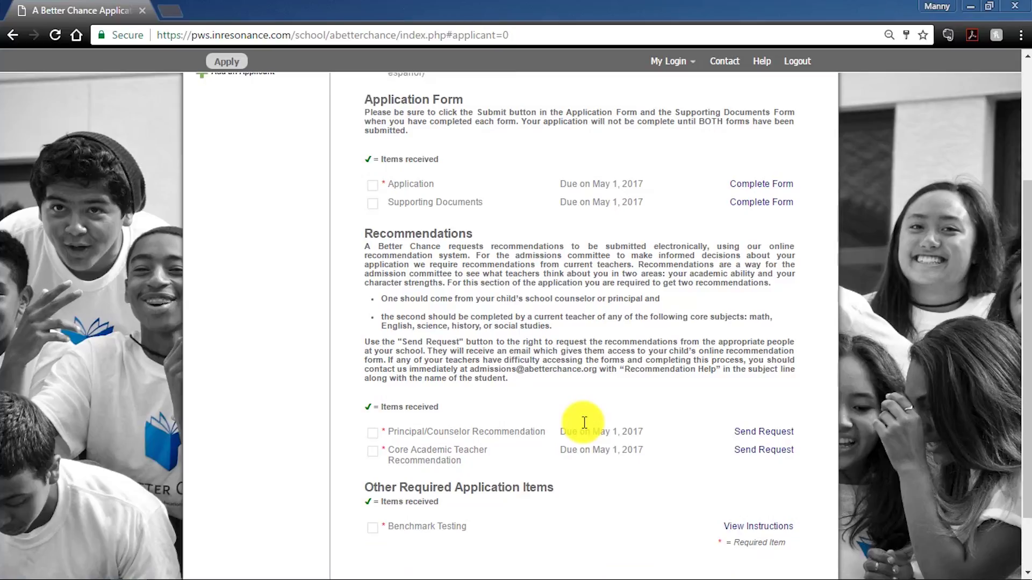
scroll(584, 423, down, 2)
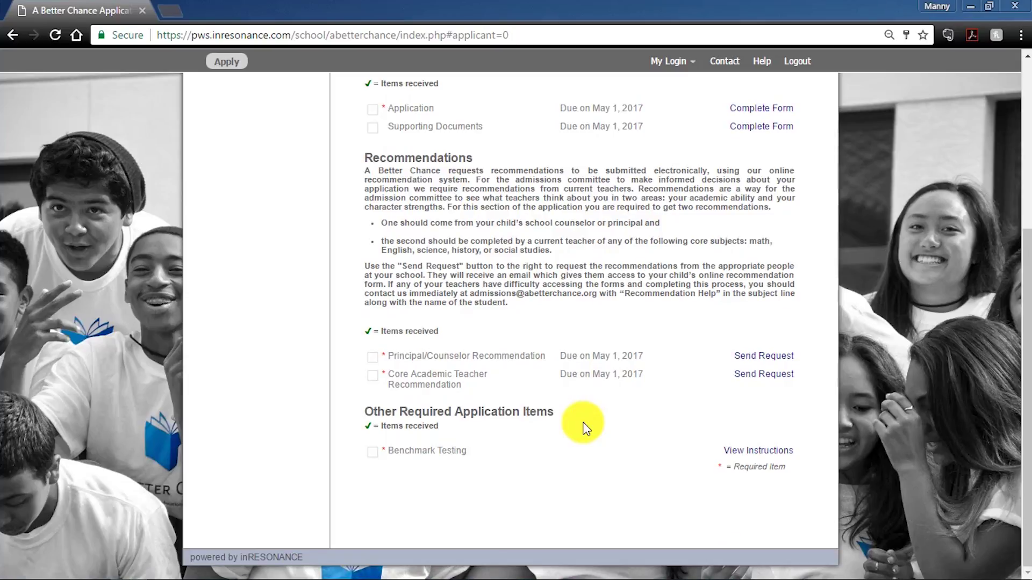
scroll(586, 428, up, 3)
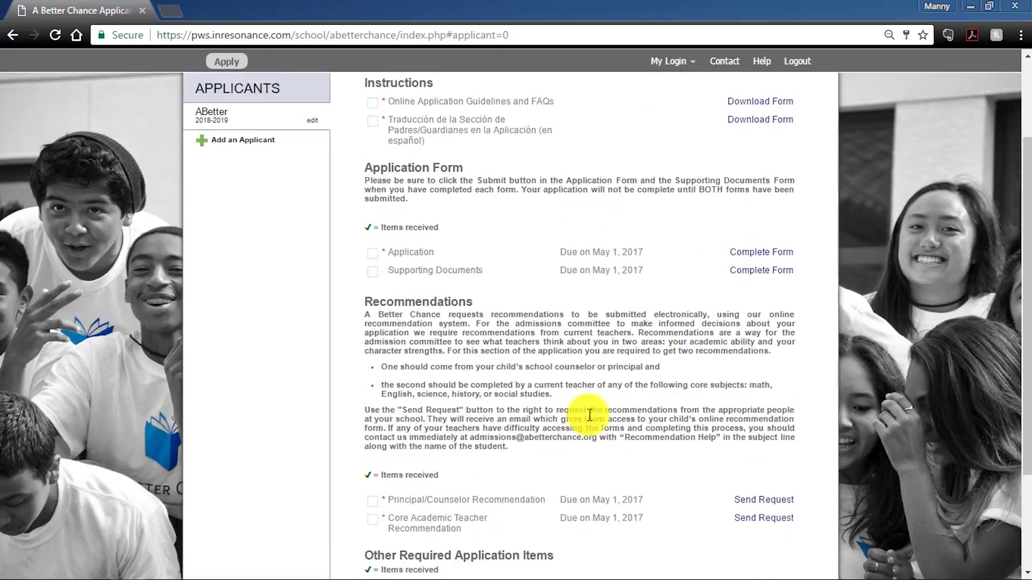
scroll(529, 319, down, 3)
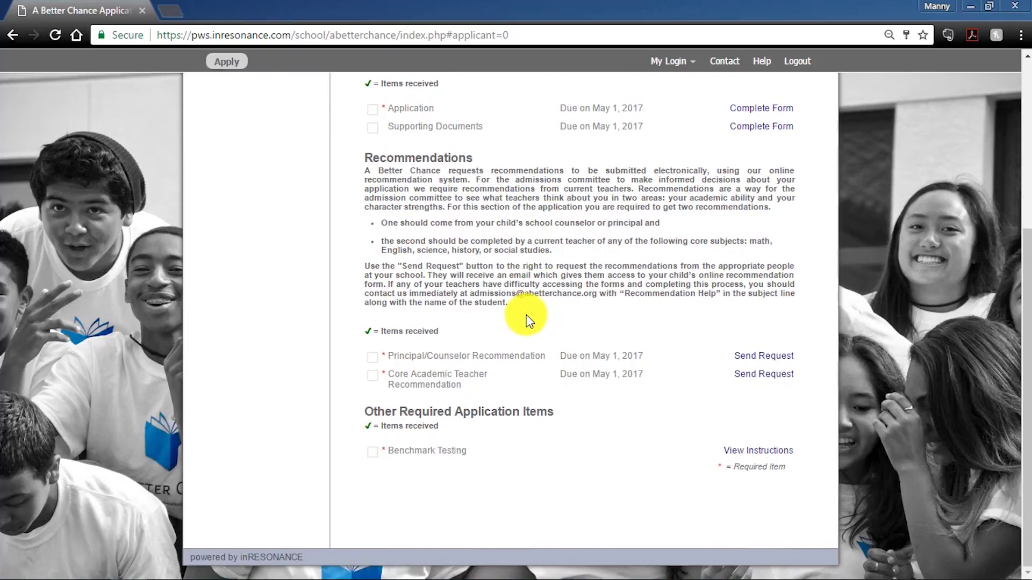
scroll(525, 320, up, 3)
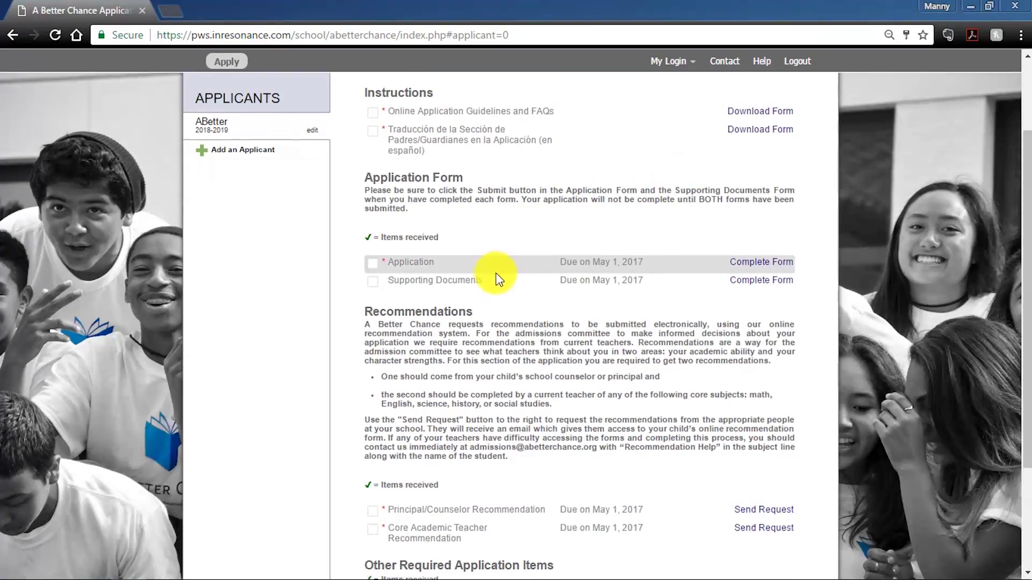
scroll(494, 277, up, 2)
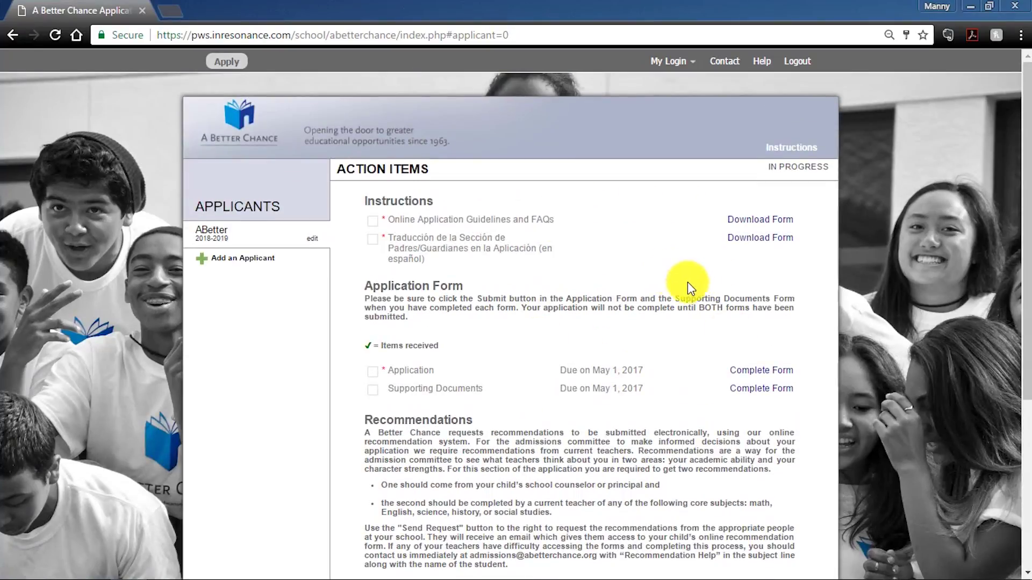